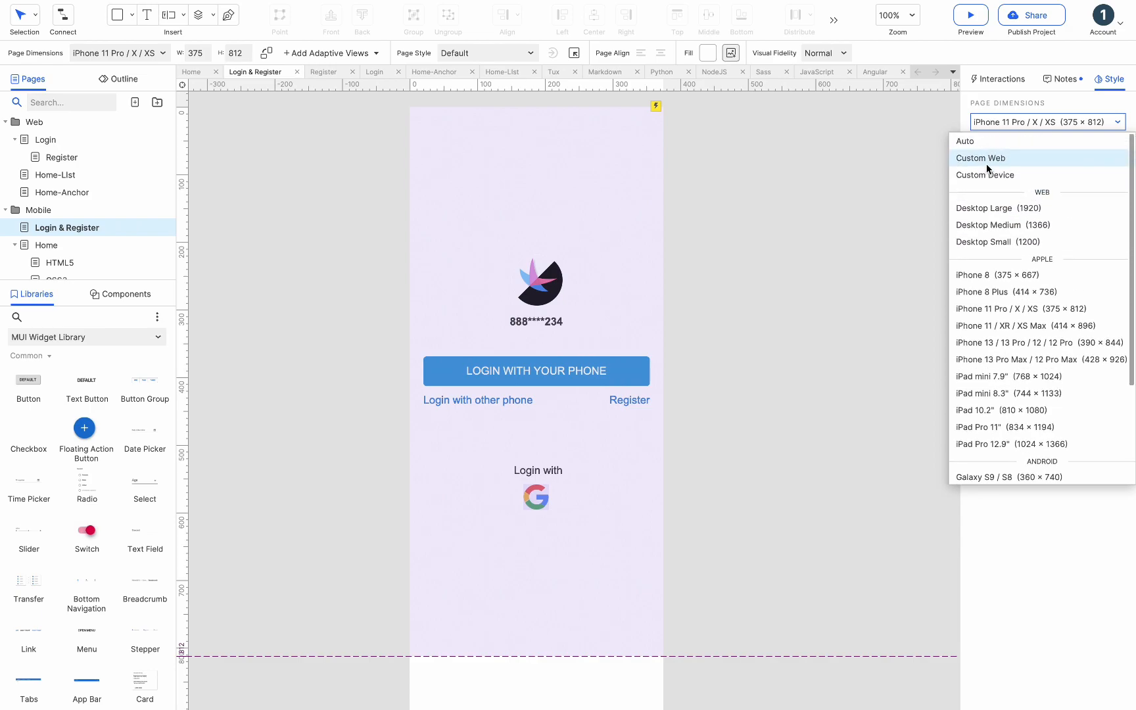
Step: Set the Login & Register page's dimensions to Auto and preview the page in the browser
scroll(986, 163, "down", 3)
scroll(986, 164, "up", 3)
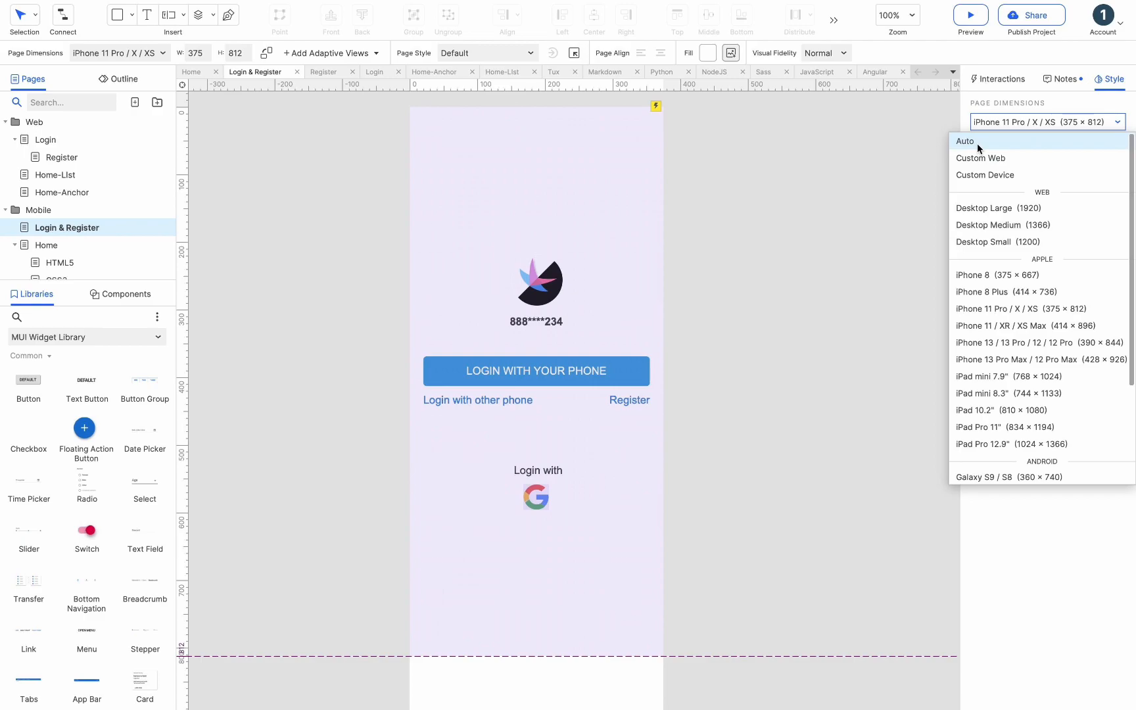
left_click(977, 143)
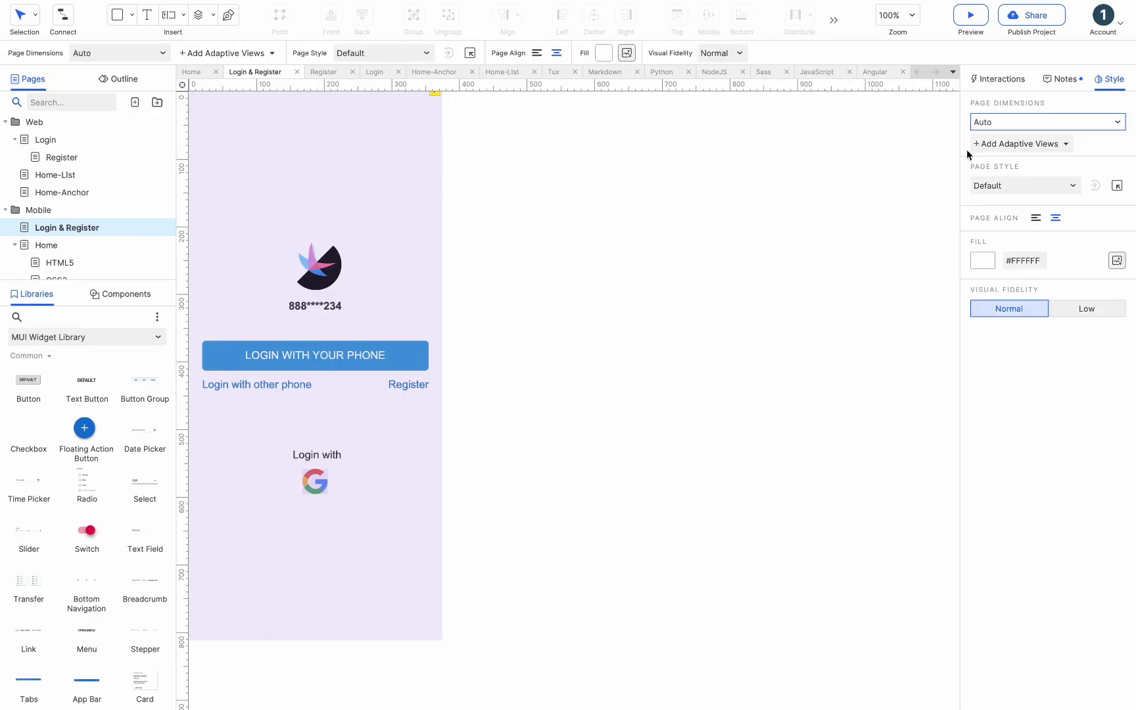
left_click(971, 14)
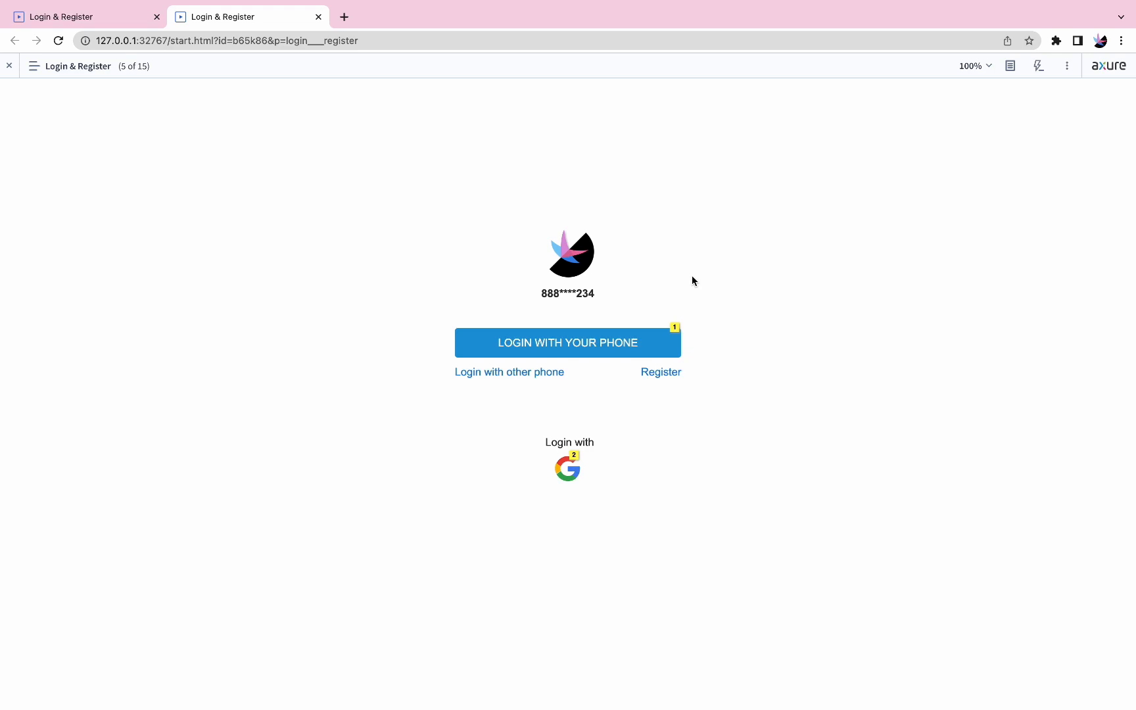
Step: In the browser preview, open the Home-Anchor page from the Web folder and examine its full length
left_click(51, 67)
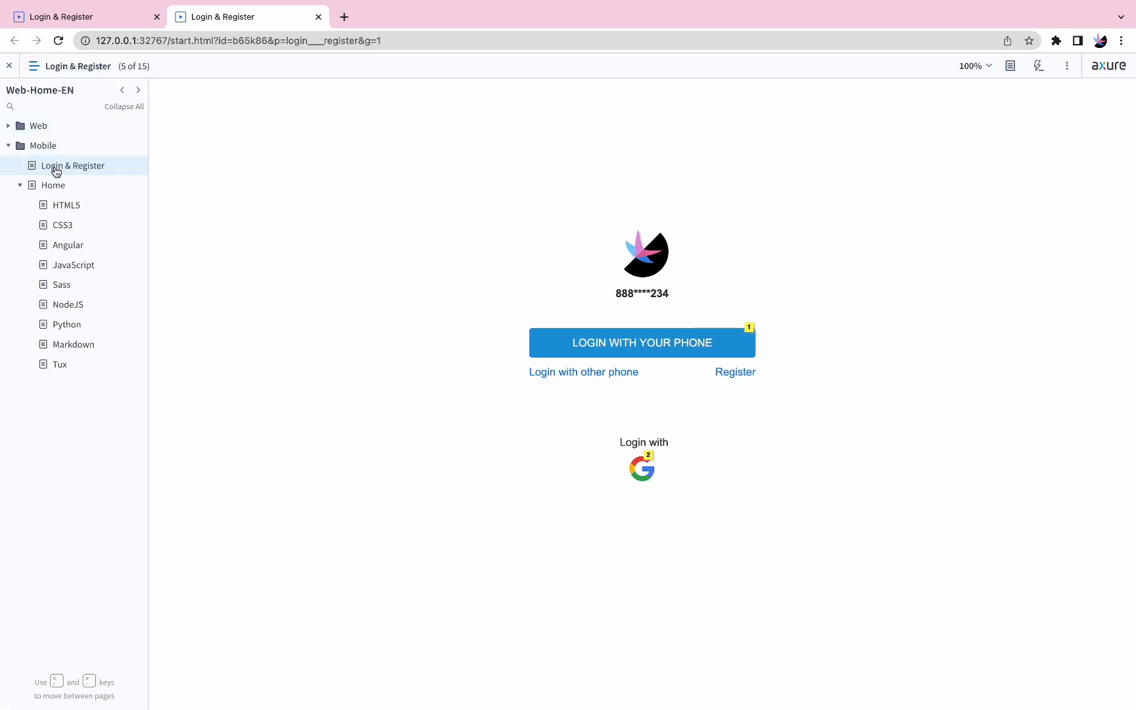
left_click(40, 129)
left_click(85, 206)
scroll(314, 236, "down", 20)
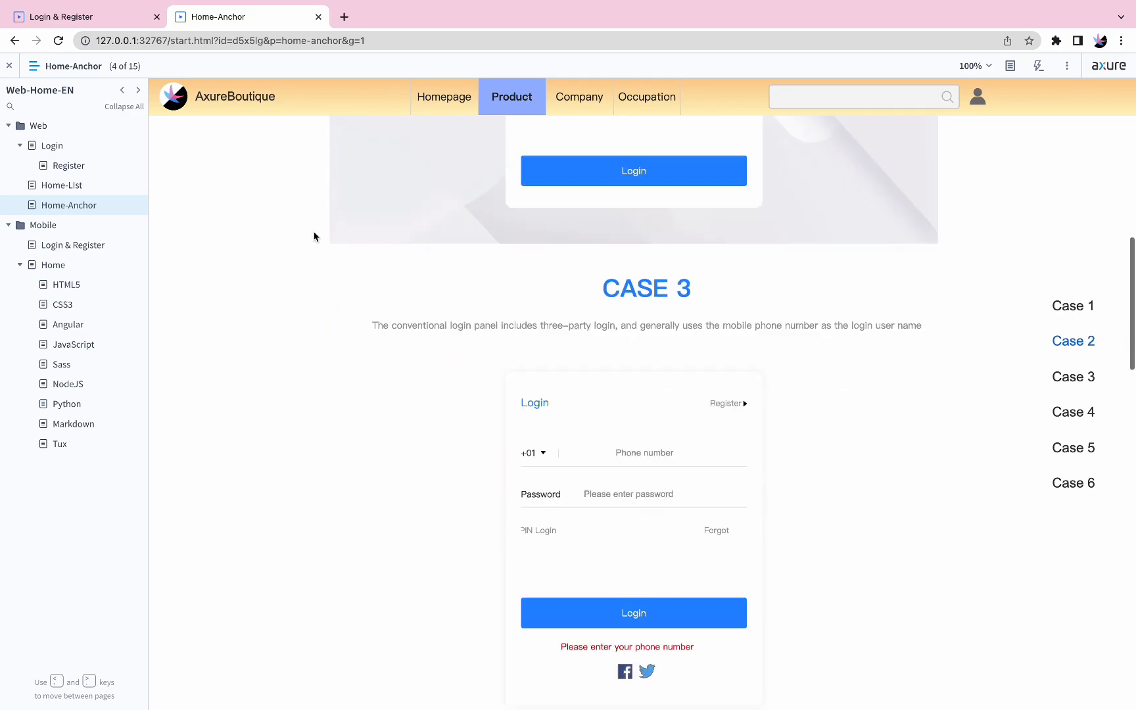
scroll(314, 236, "down", 1)
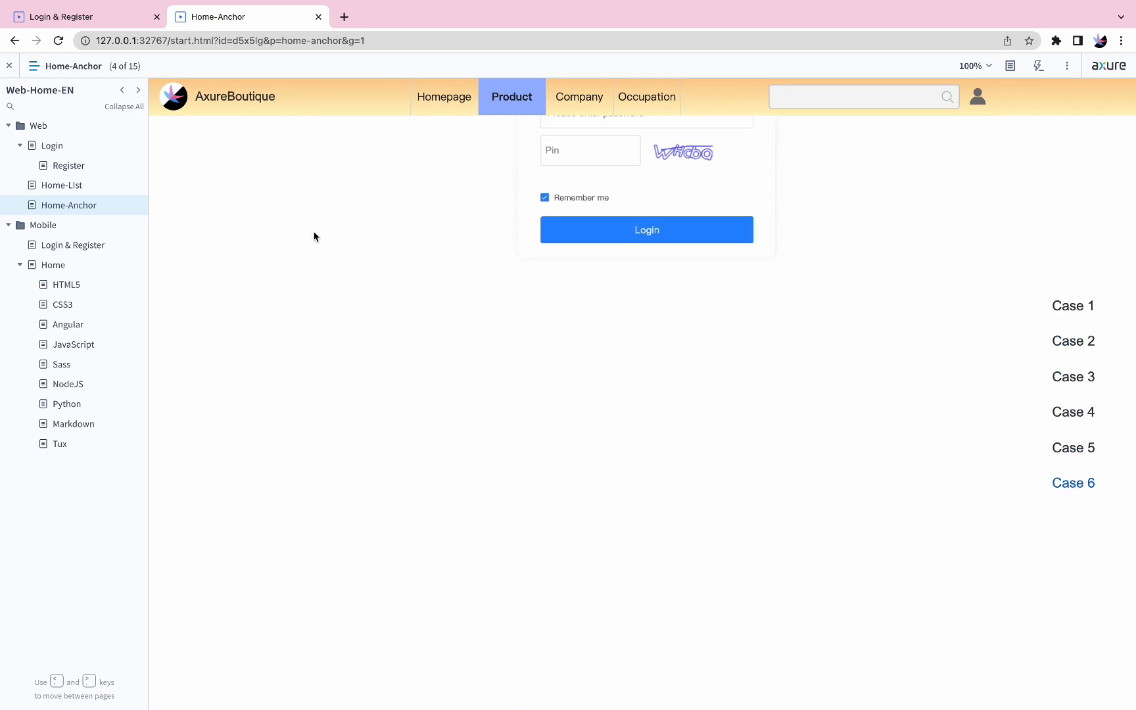
scroll(314, 237, "up", 20)
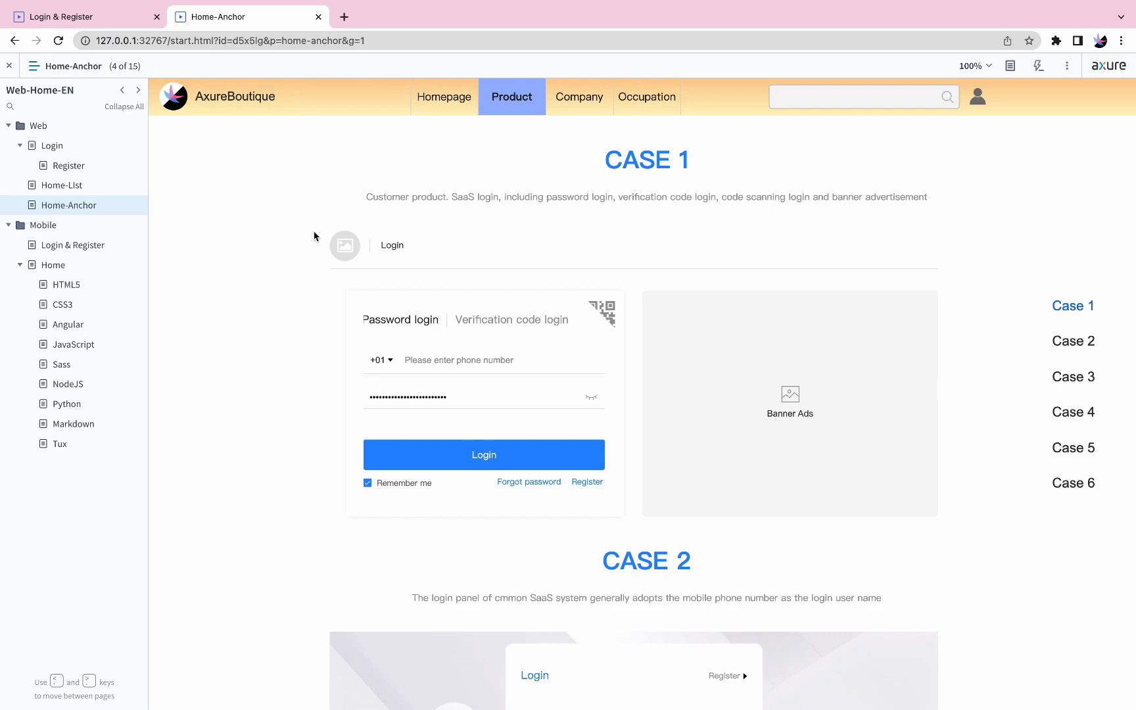
Step: Return to Axure RP, set the Login & Register page's dimensions to Custom Web and check the page width at 50% zoom
key("ctrl+Left")
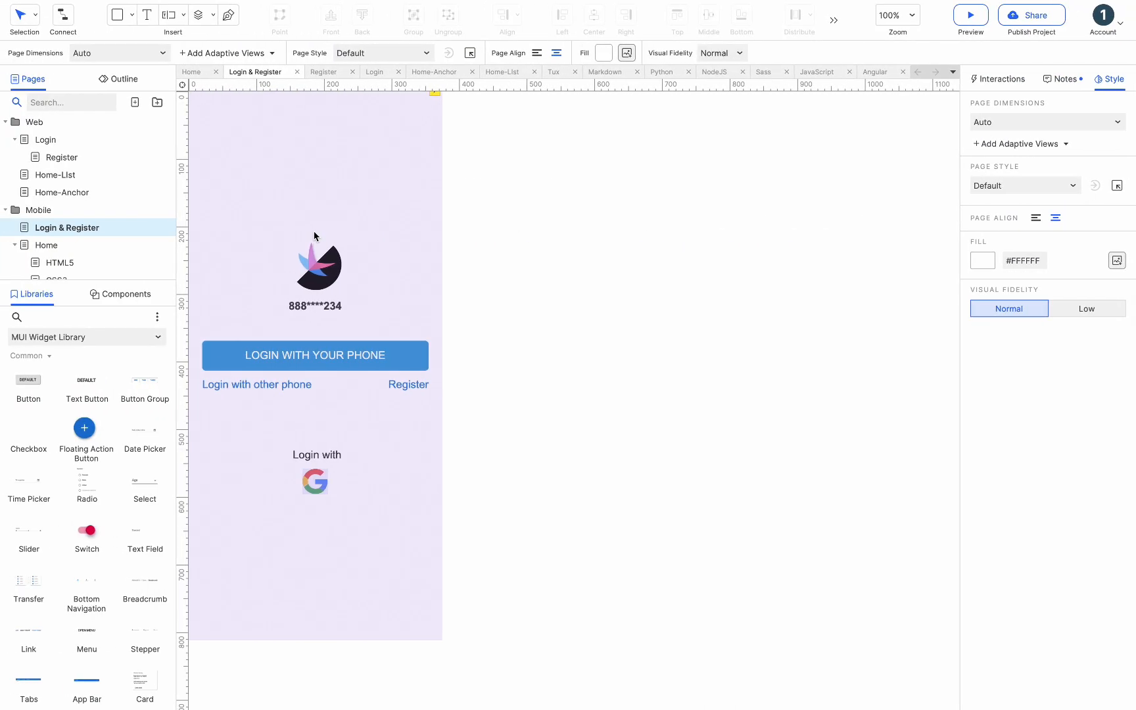
left_click(992, 124)
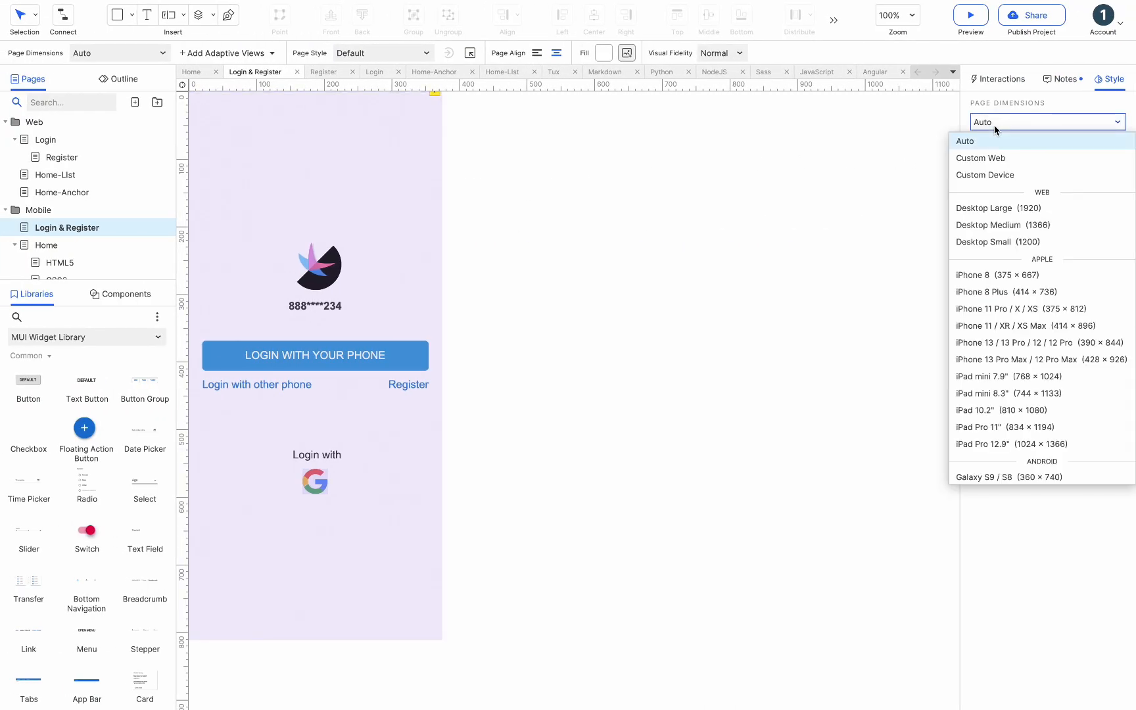
left_click(999, 158)
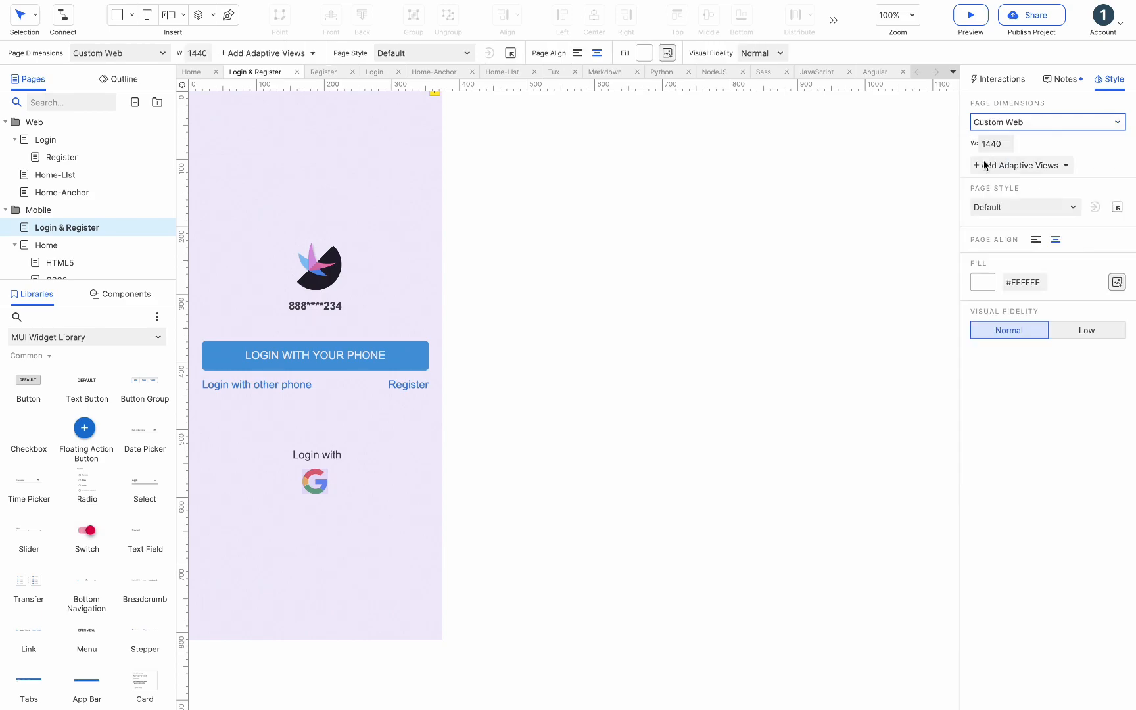
scroll(806, 263, "right", 4)
scroll(806, 263, "left", 7)
scroll(797, 296, "right", 6)
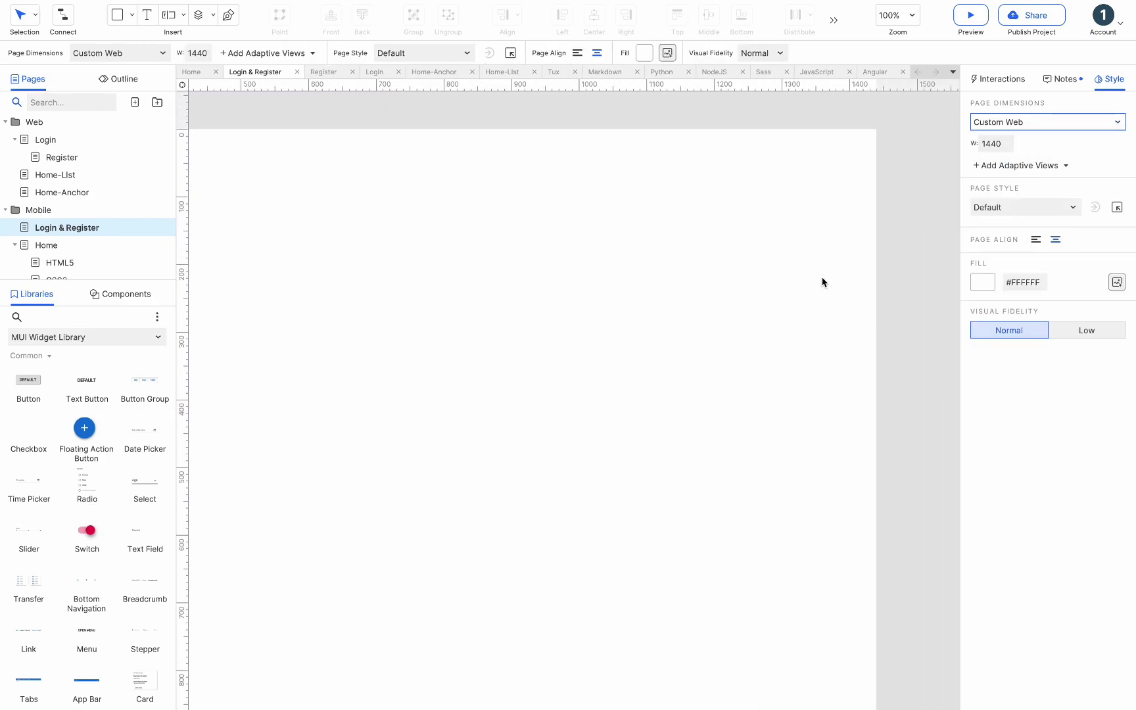
left_click(895, 15)
left_click(897, 230)
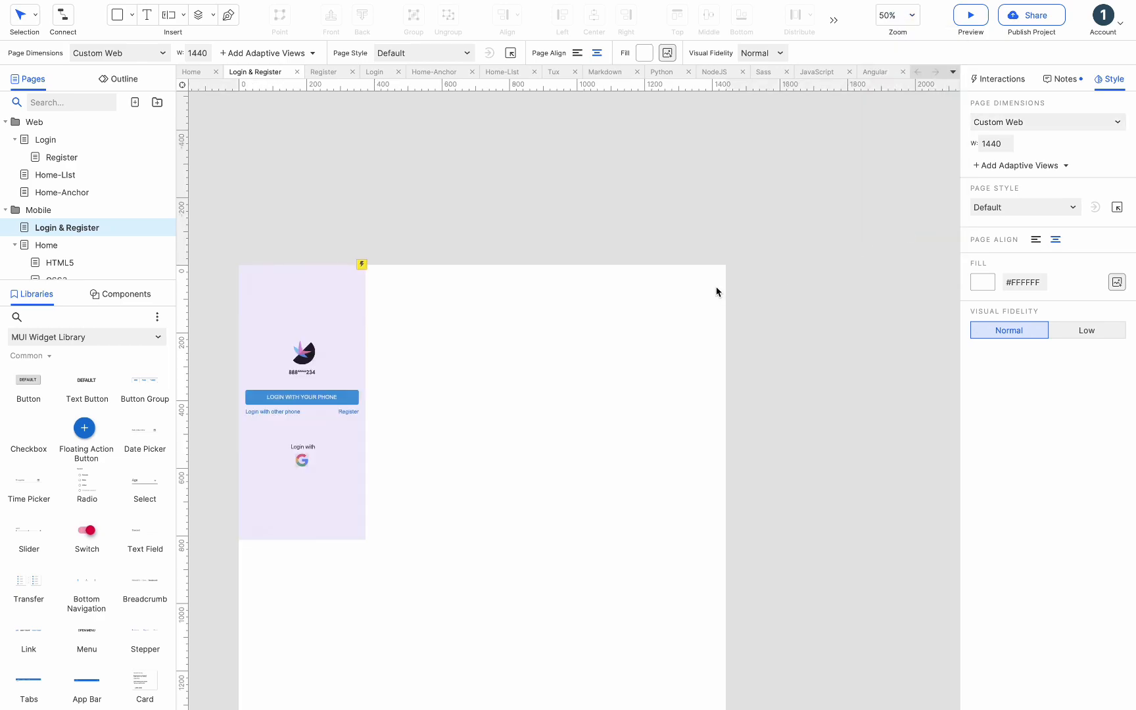
scroll(726, 244, "down", 1)
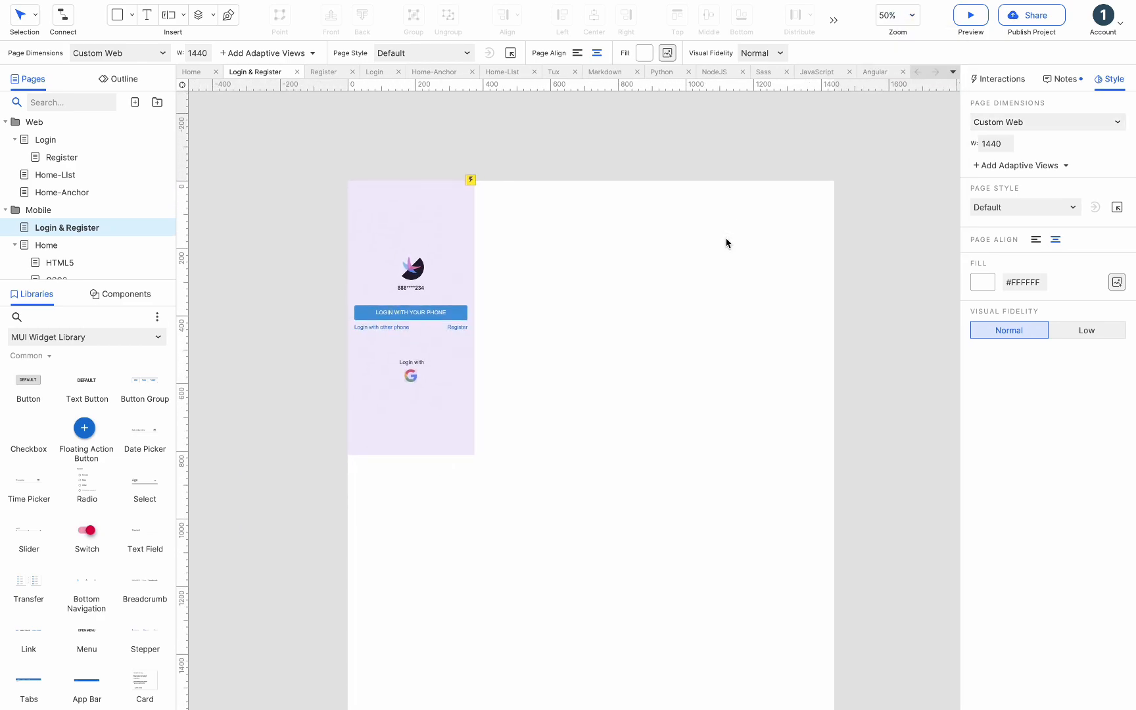
Step: Try the Custom Device page dimensions and replace them with the iPhone 8 (375 × 667) preset
left_click(1009, 121)
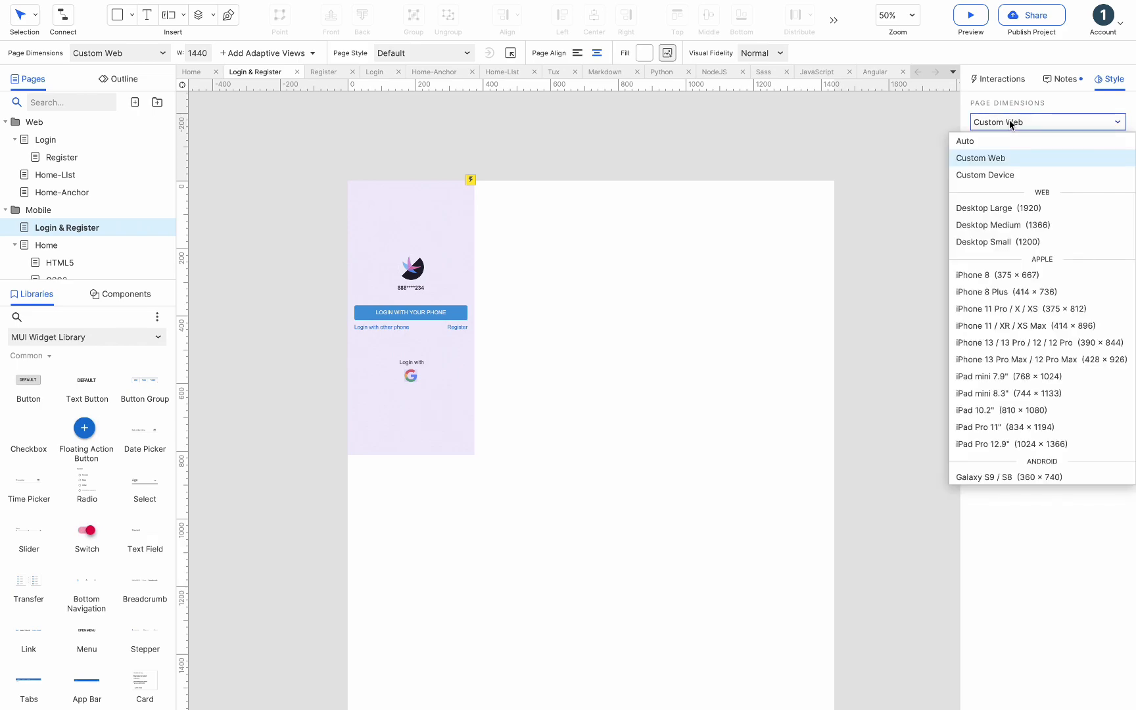
left_click(1007, 174)
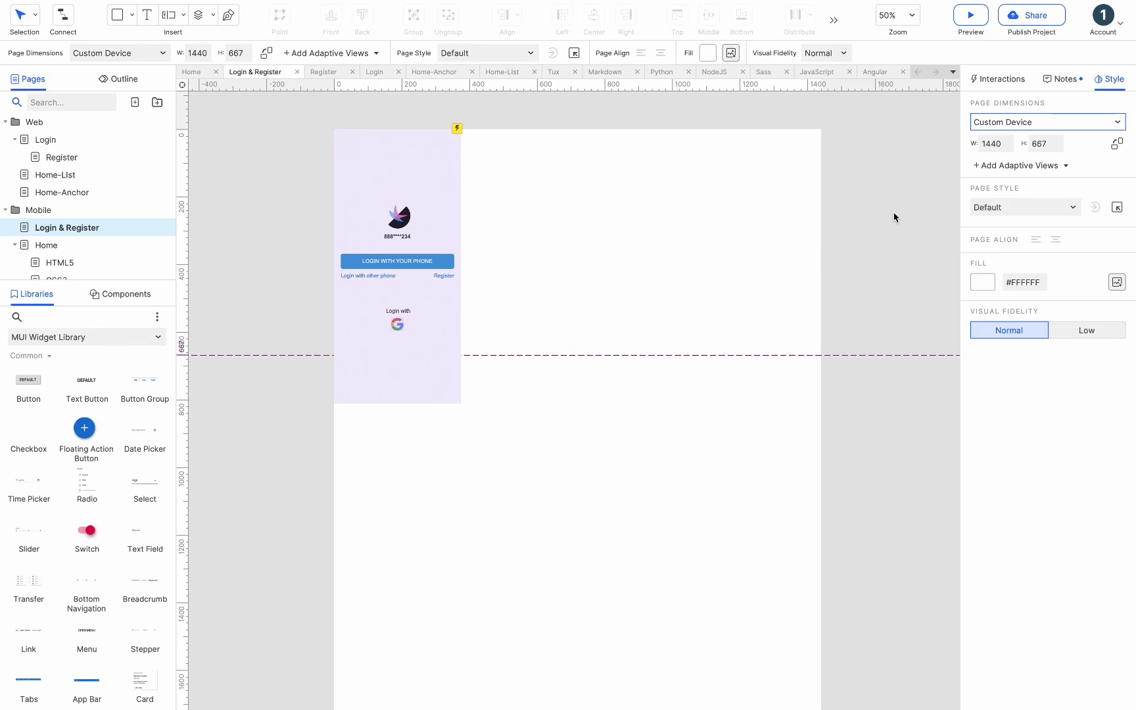
left_click(1004, 125)
left_click(1008, 274)
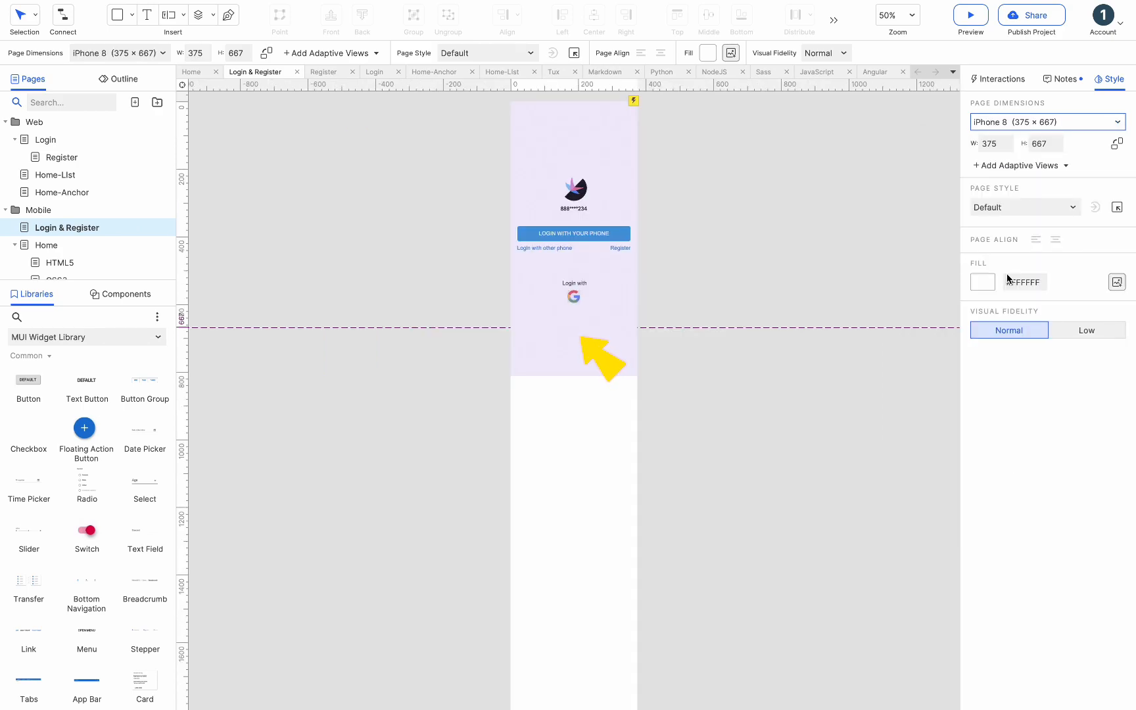
Step: Preview the Login & Register page in the browser and check how its content scrolls inside the phone-sized frame
left_click(968, 17)
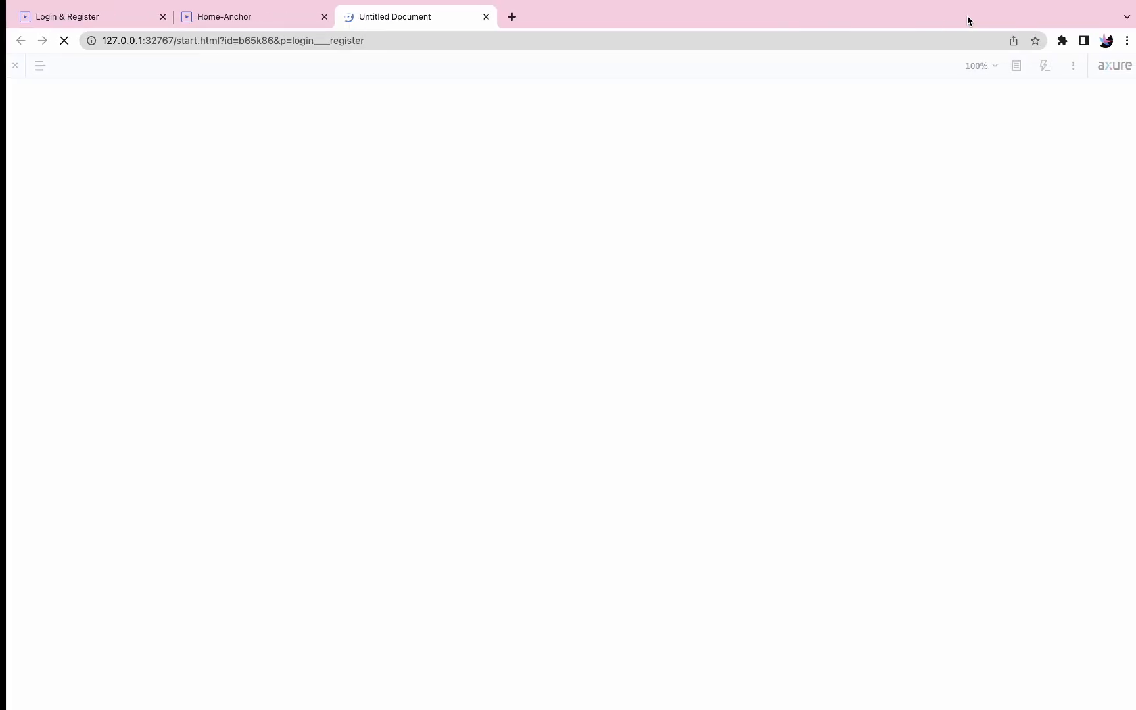
scroll(648, 310, "down", 3)
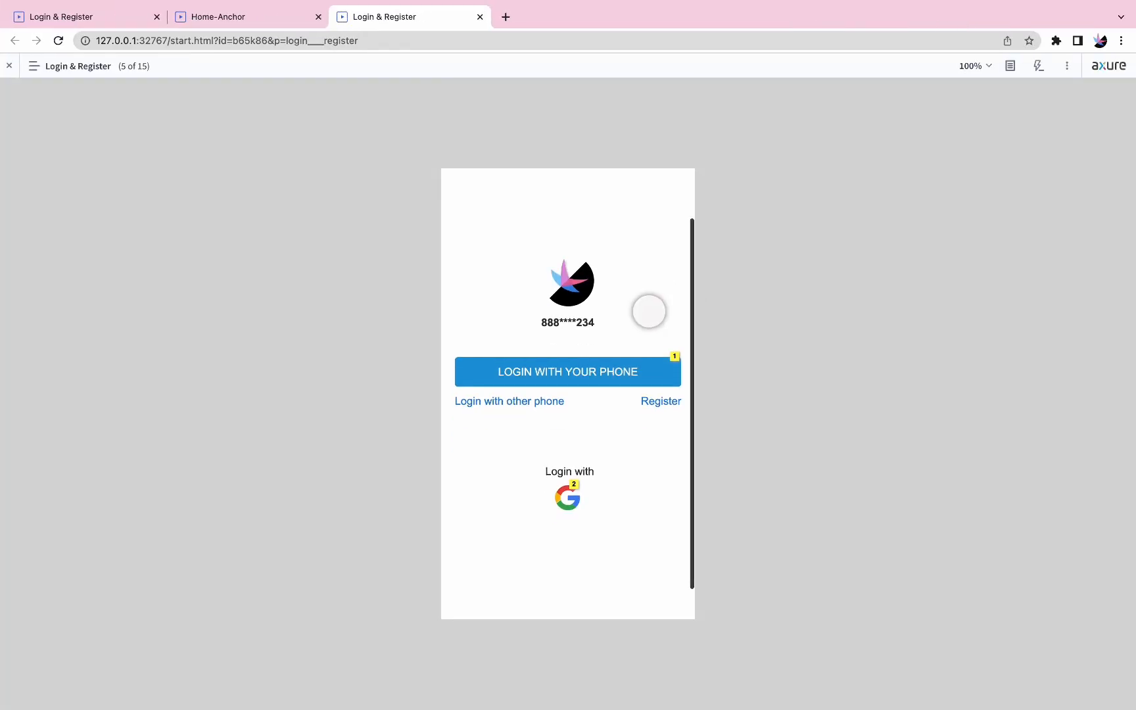
scroll(649, 310, "down", 1)
scroll(648, 310, "up", 3)
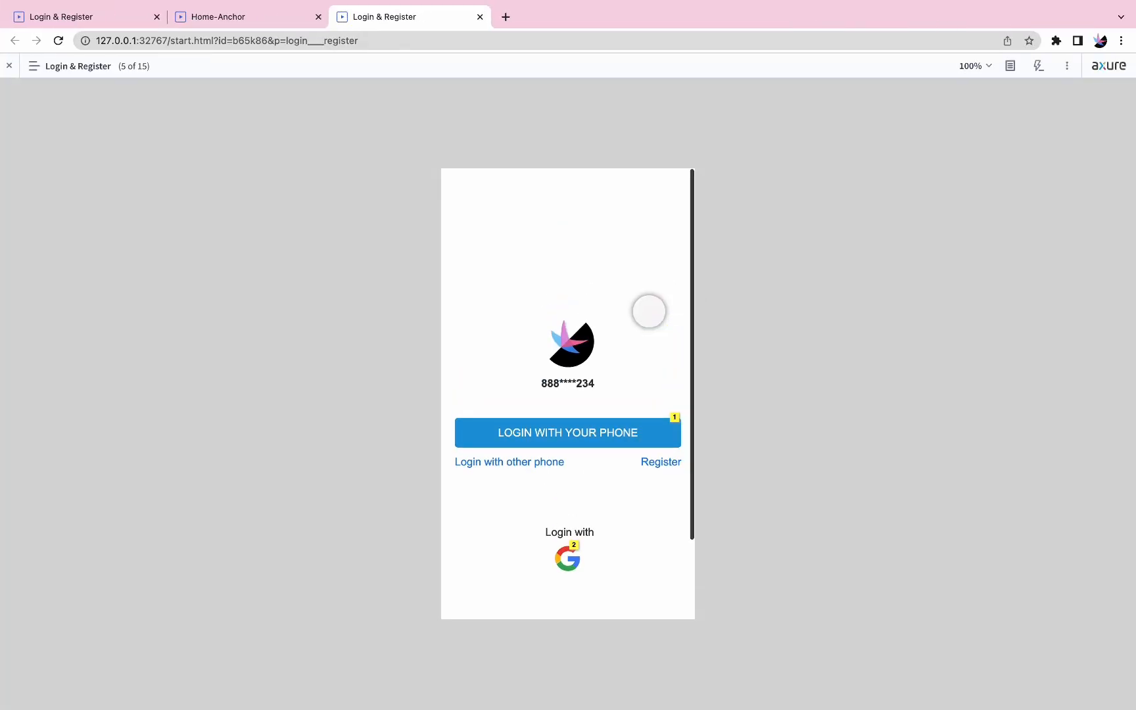
Step: Return to Axure RP, rotate the page dimensions to landscape and rotate them back to portrait
key("super+Tab")
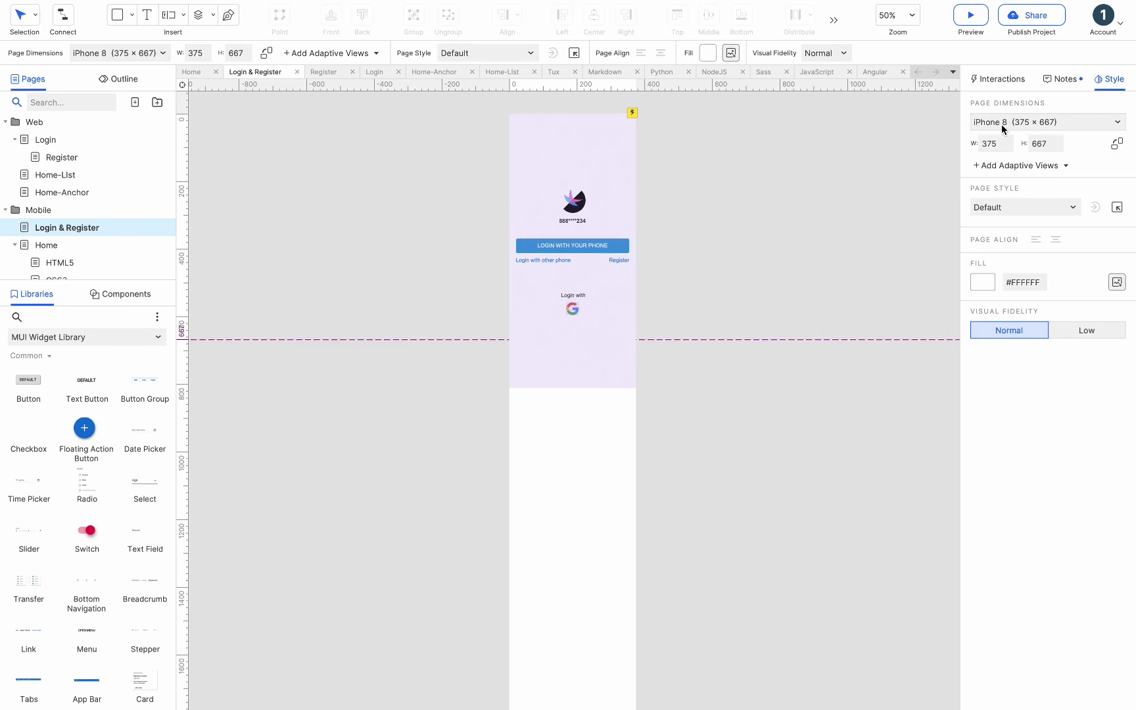
left_click(1117, 144)
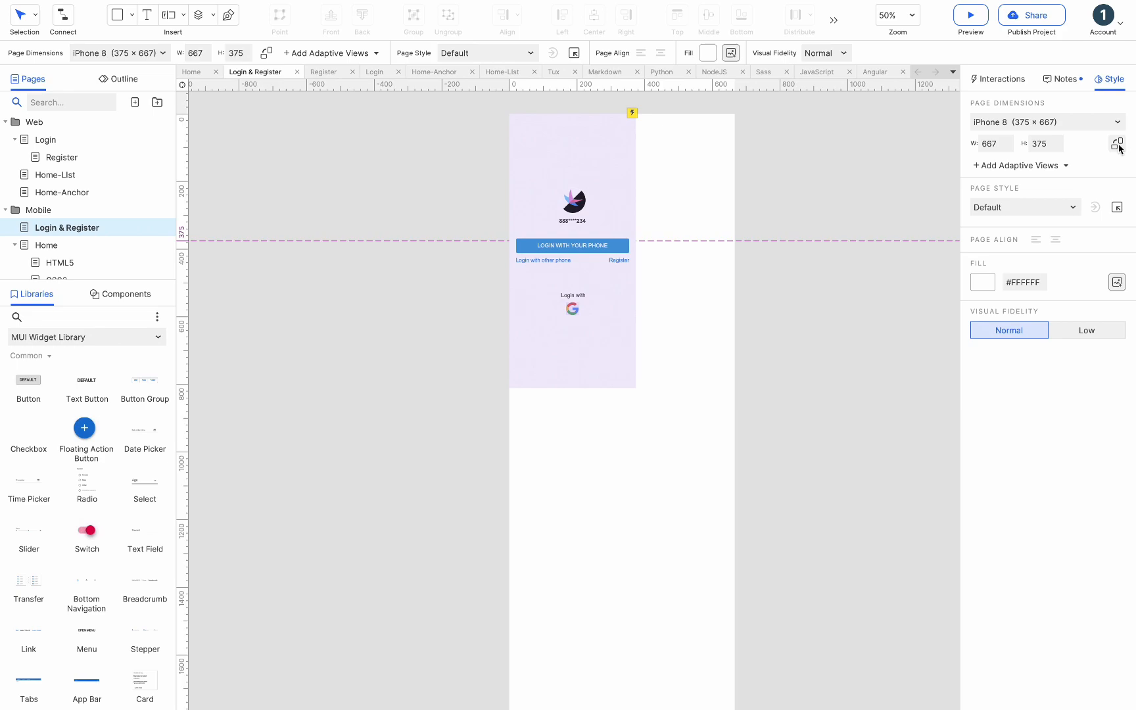
left_click(1118, 144)
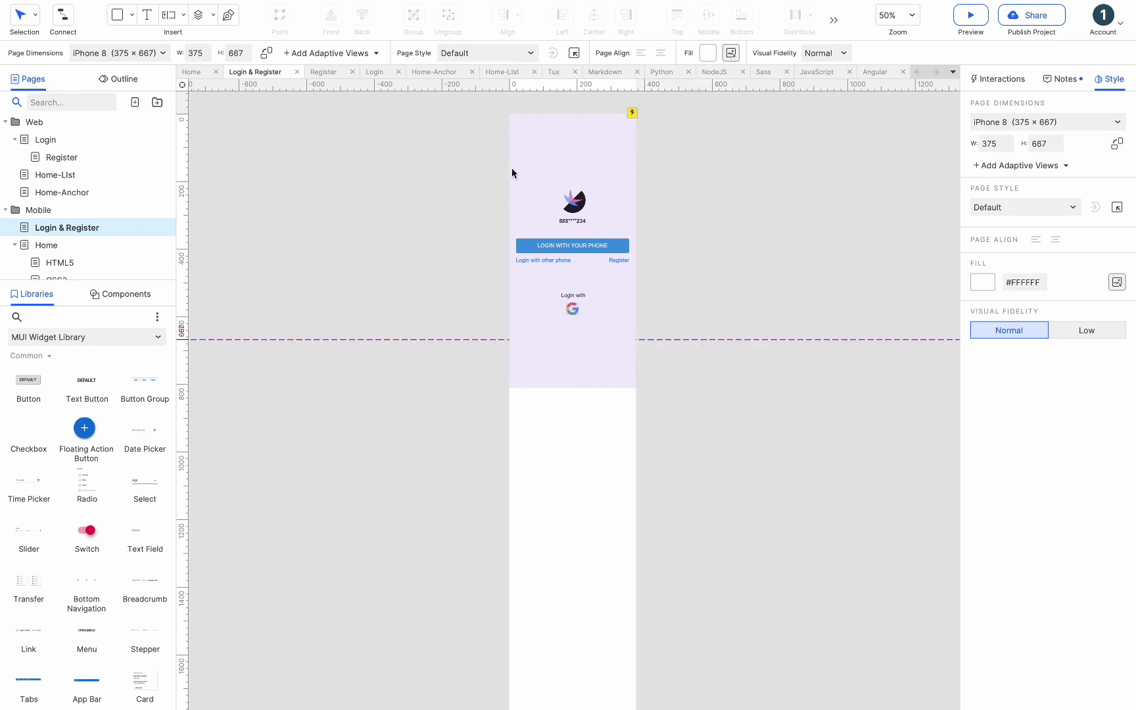
Step: Open the Login page in the Web folder, preview it in the browser and return to Axure RP
left_click(117, 140)
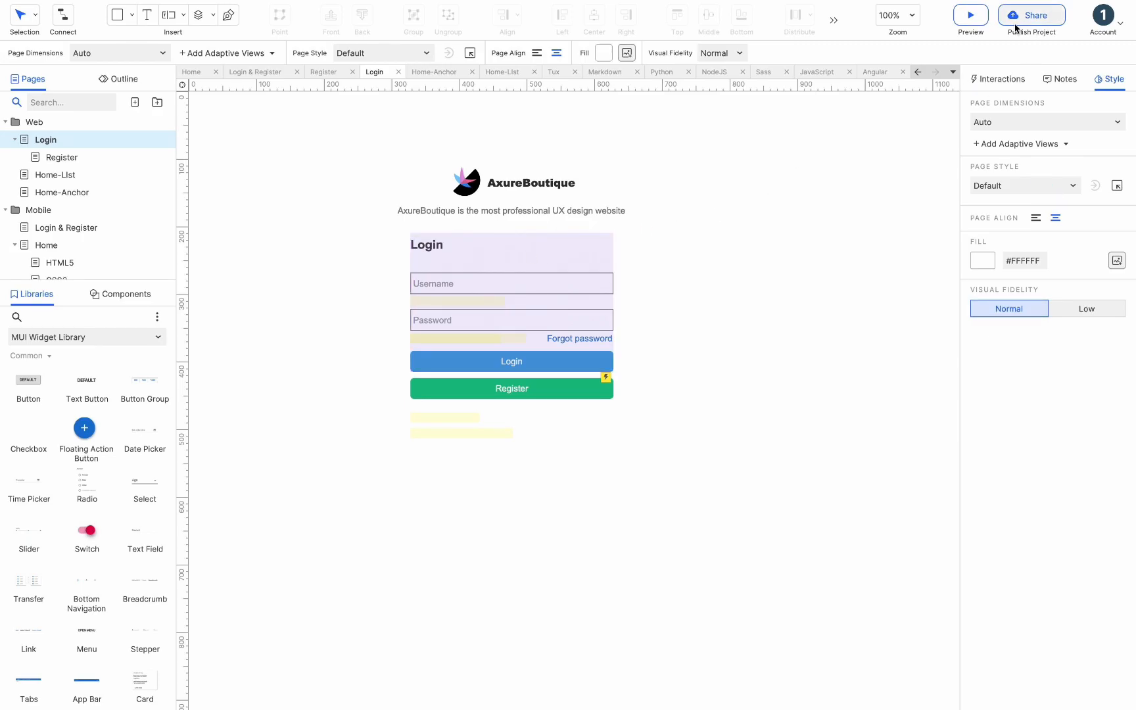
left_click(971, 17)
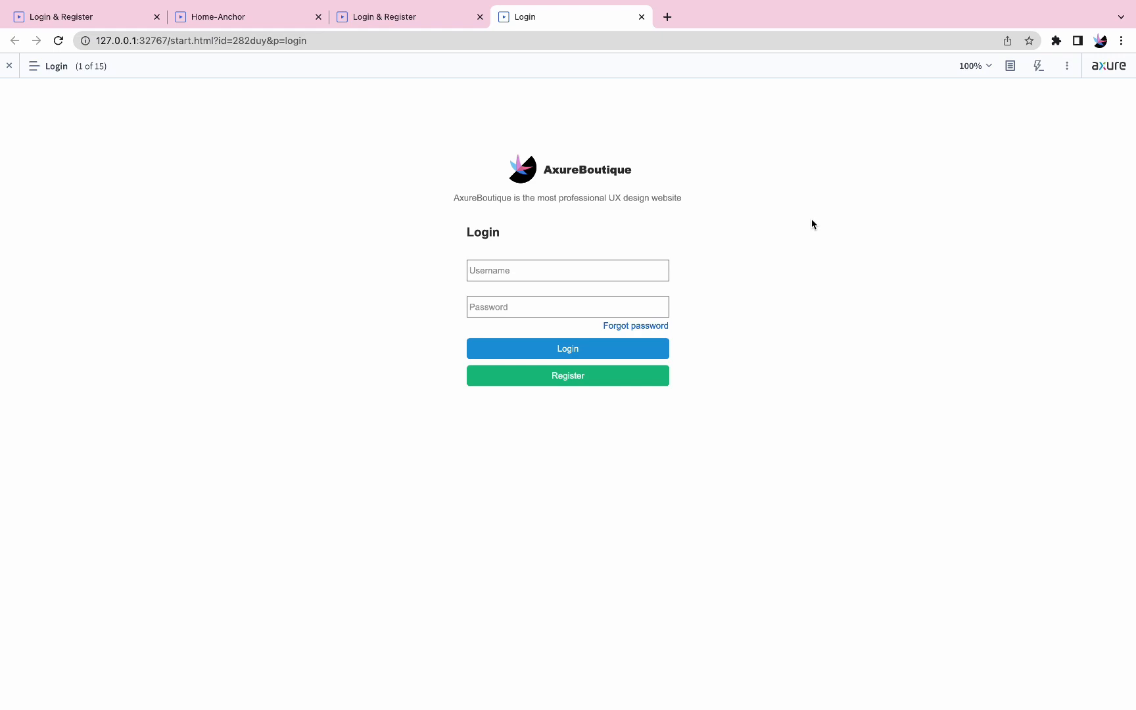
key("super+Tab")
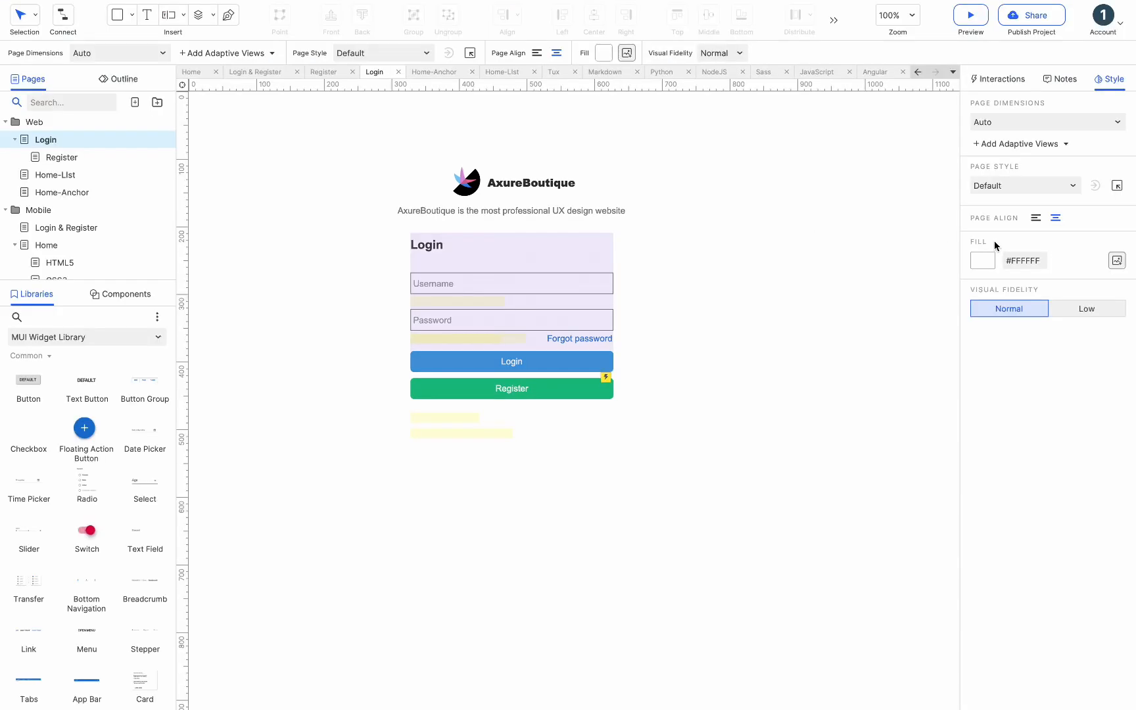
Step: Align the Login page left, preview it in the browser and return to Axure RP
left_click(1036, 218)
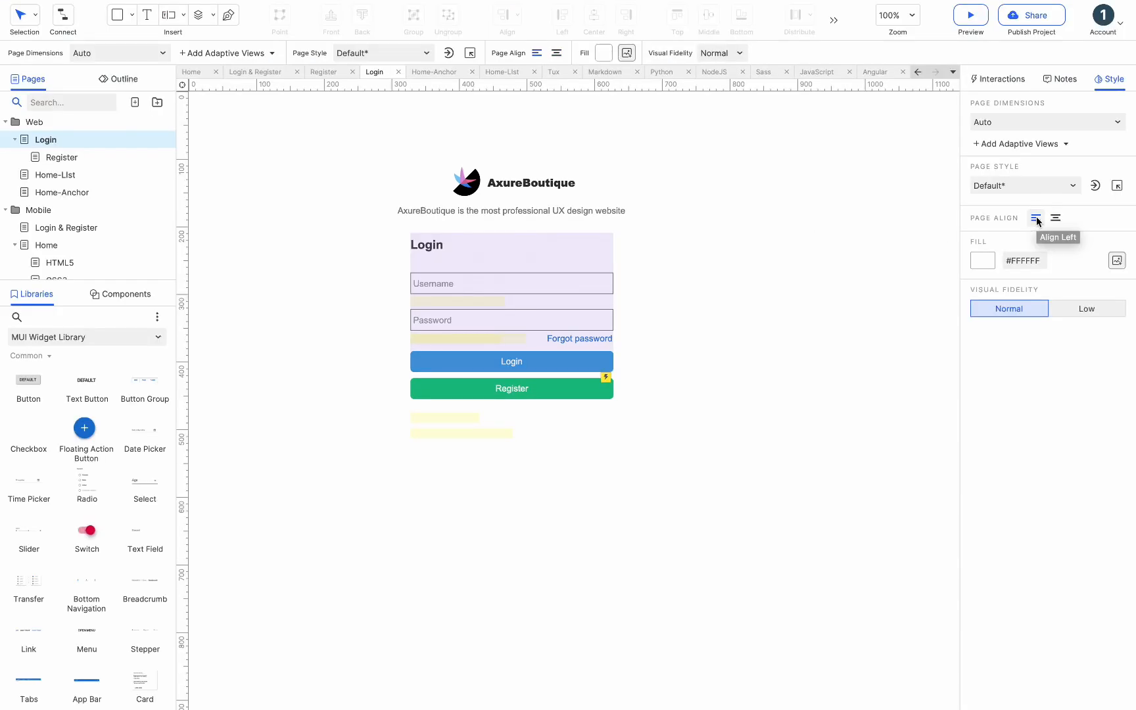
left_click(971, 17)
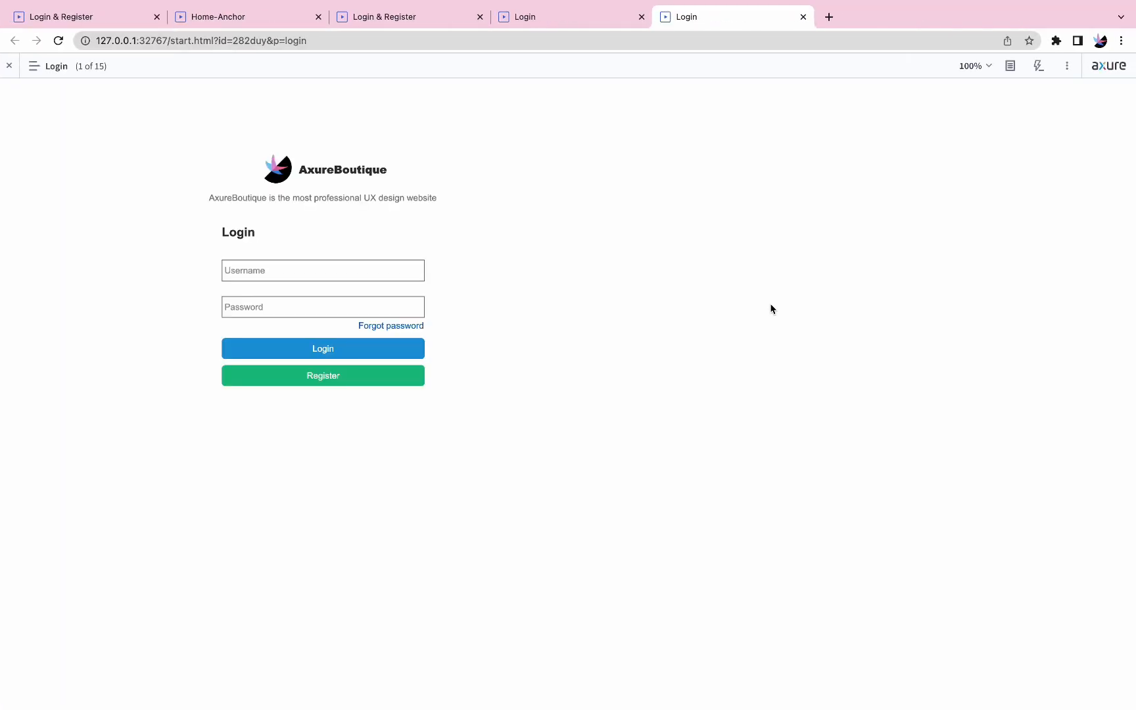
key("super+Tab")
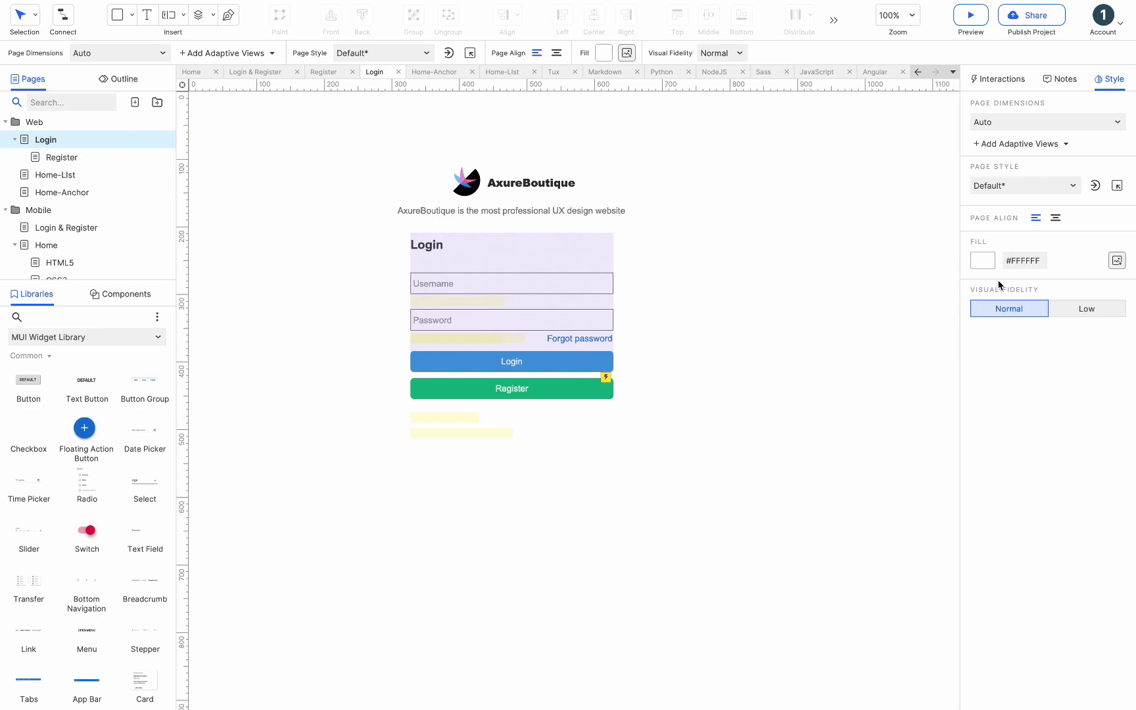
Step: Set the Login page's fill to the solid pink colour #FF85FA
left_click(983, 261)
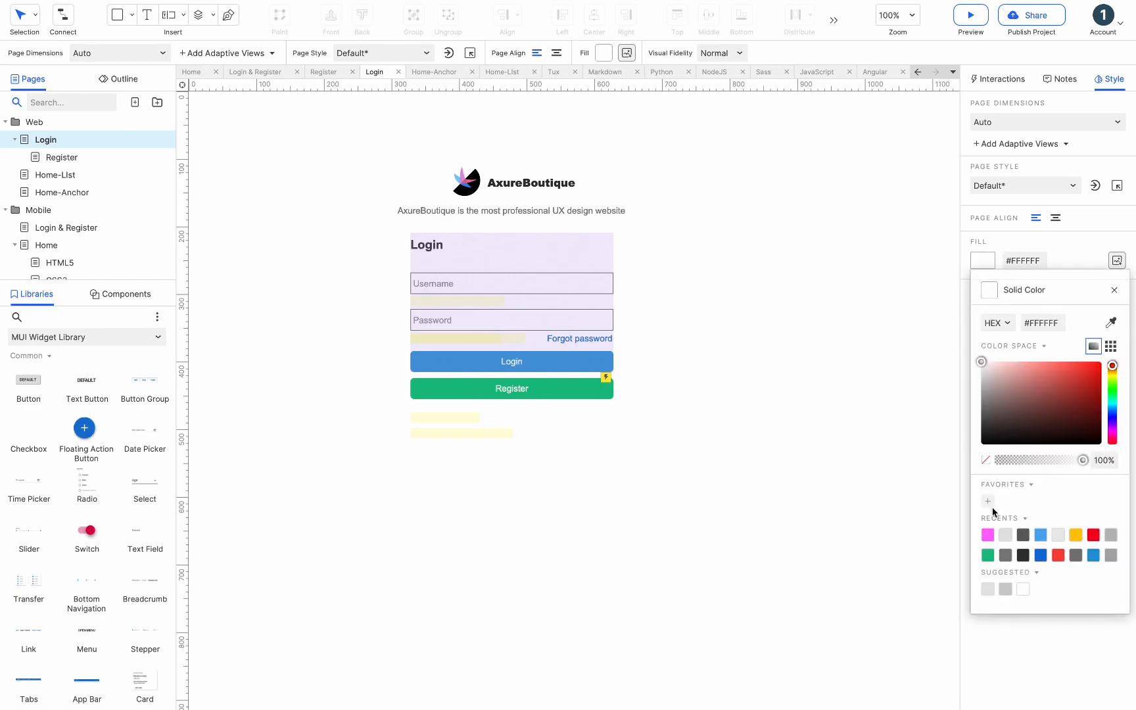
left_click(987, 535)
left_click_drag(1044, 396, 1038, 355)
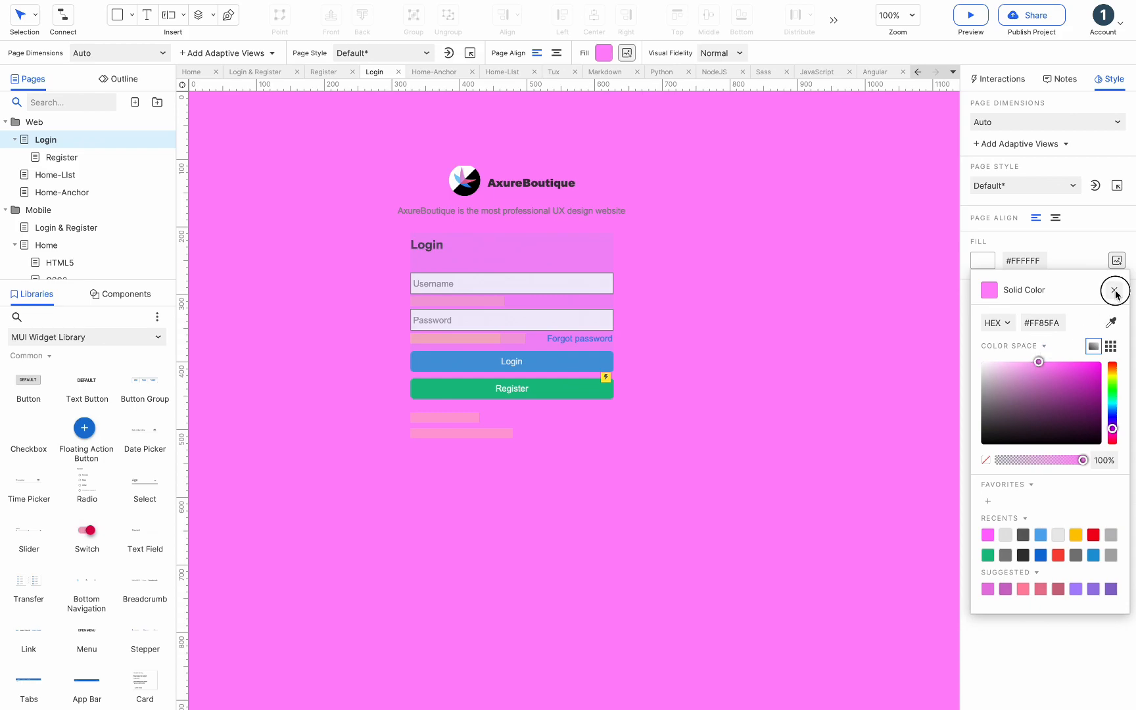
left_click(1114, 291)
Step: Choose the dark blue and purple image file as the Login page's background image
left_click(1116, 262)
left_click(1066, 304)
double_click(464, 156)
left_click(627, 276)
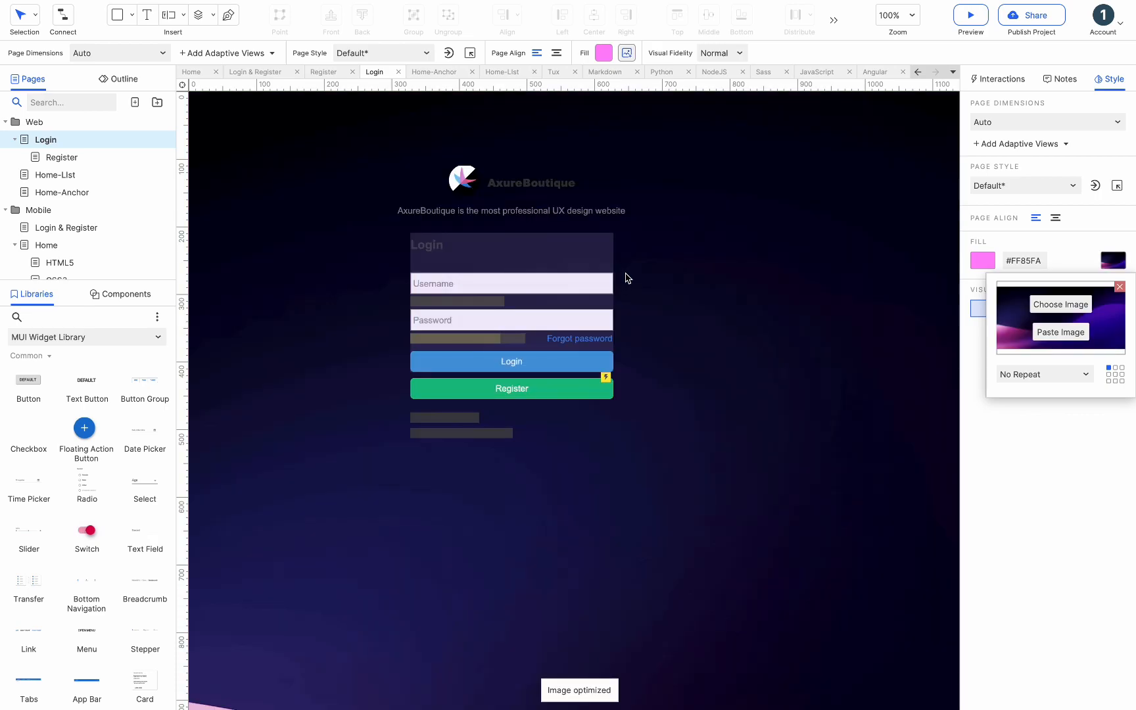
left_click(995, 457)
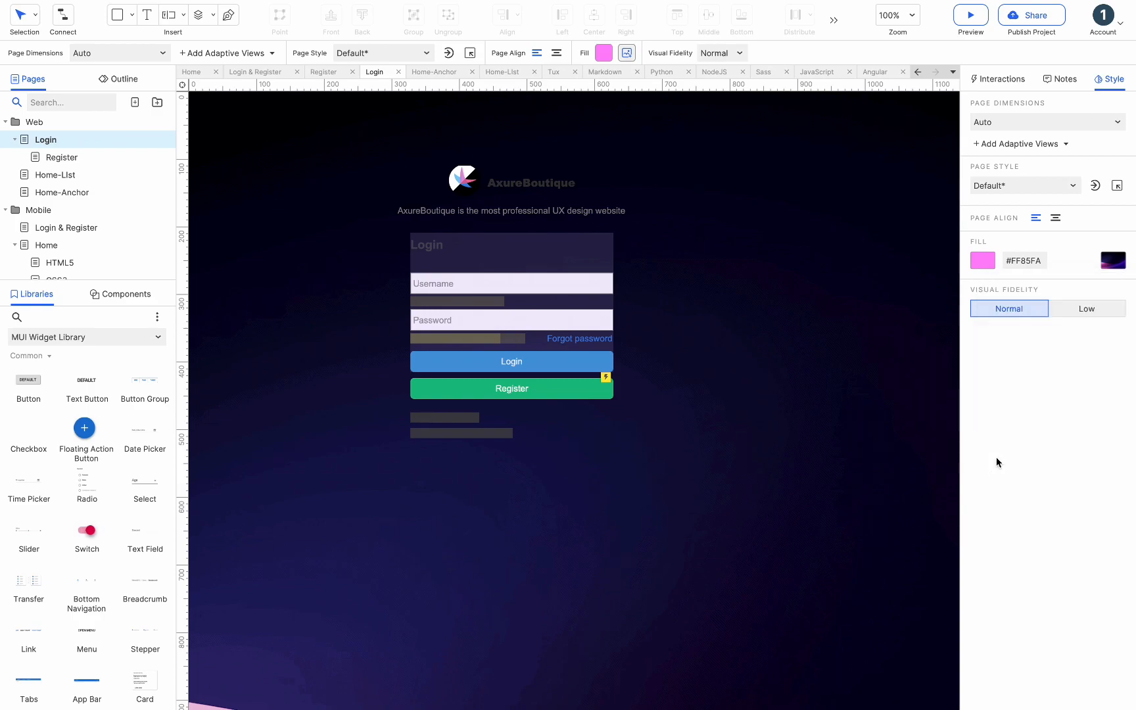
Step: Set the Login page's visual fidelity to Low and inspect the sketch-style login form up close
left_click(1078, 313)
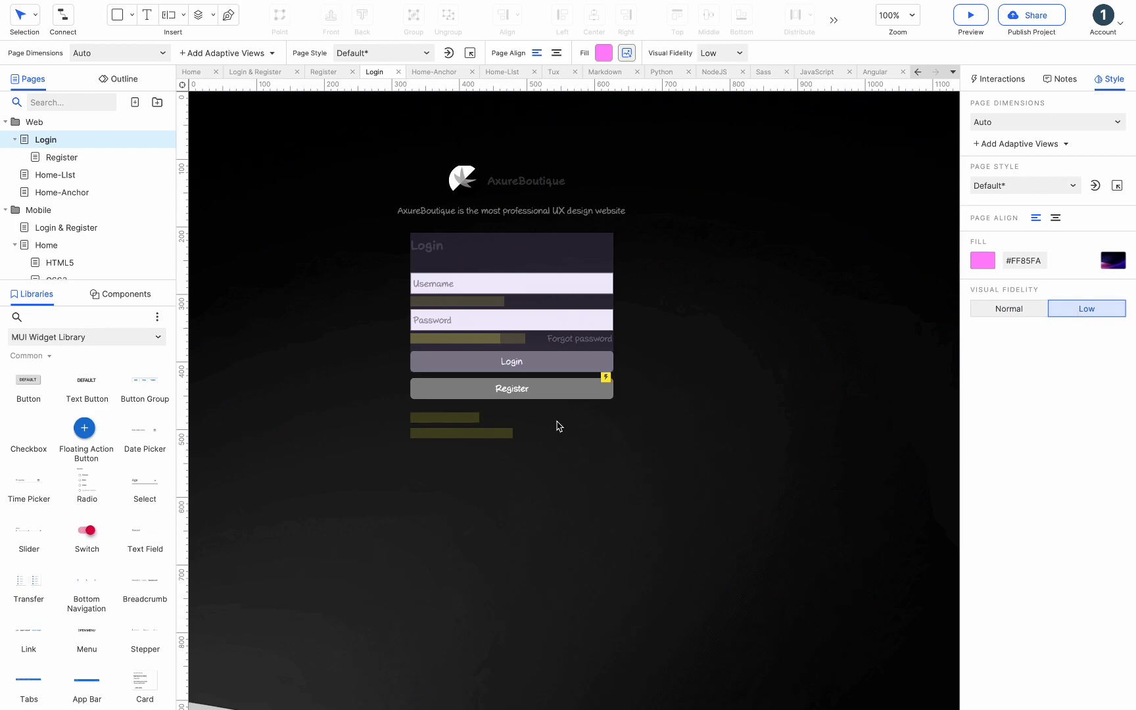
scroll(556, 420, "up", 5)
scroll(556, 426, "up", 2)
scroll(557, 425, "left", 1)
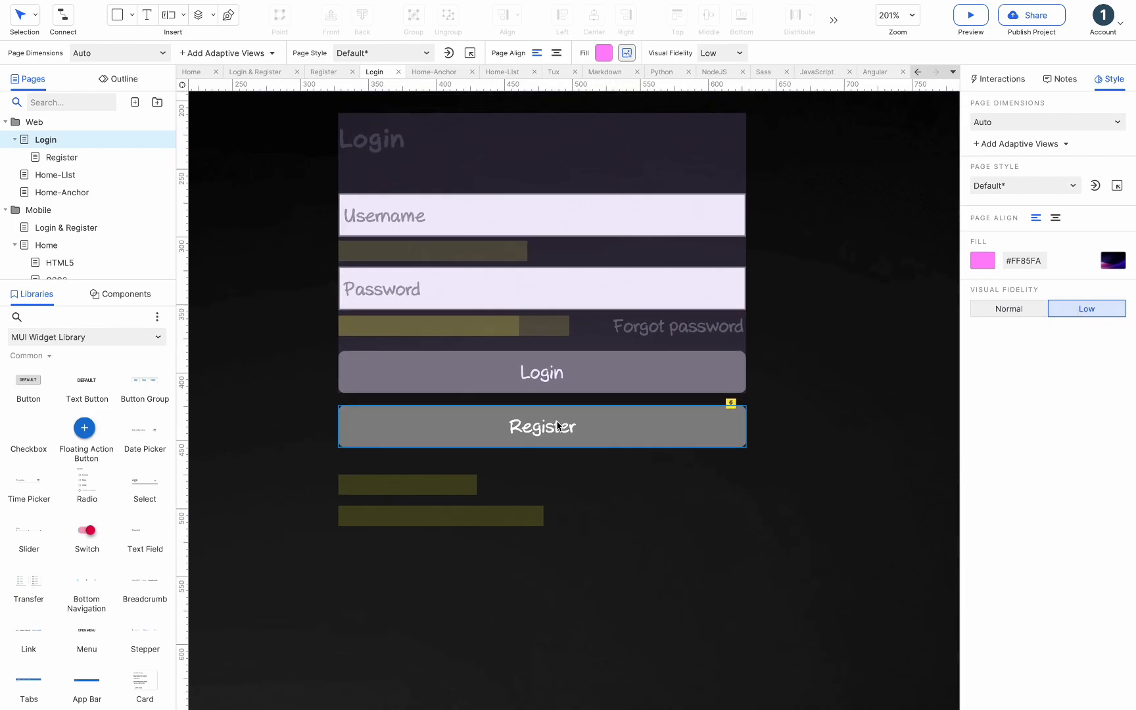
scroll(557, 426, "up", 3)
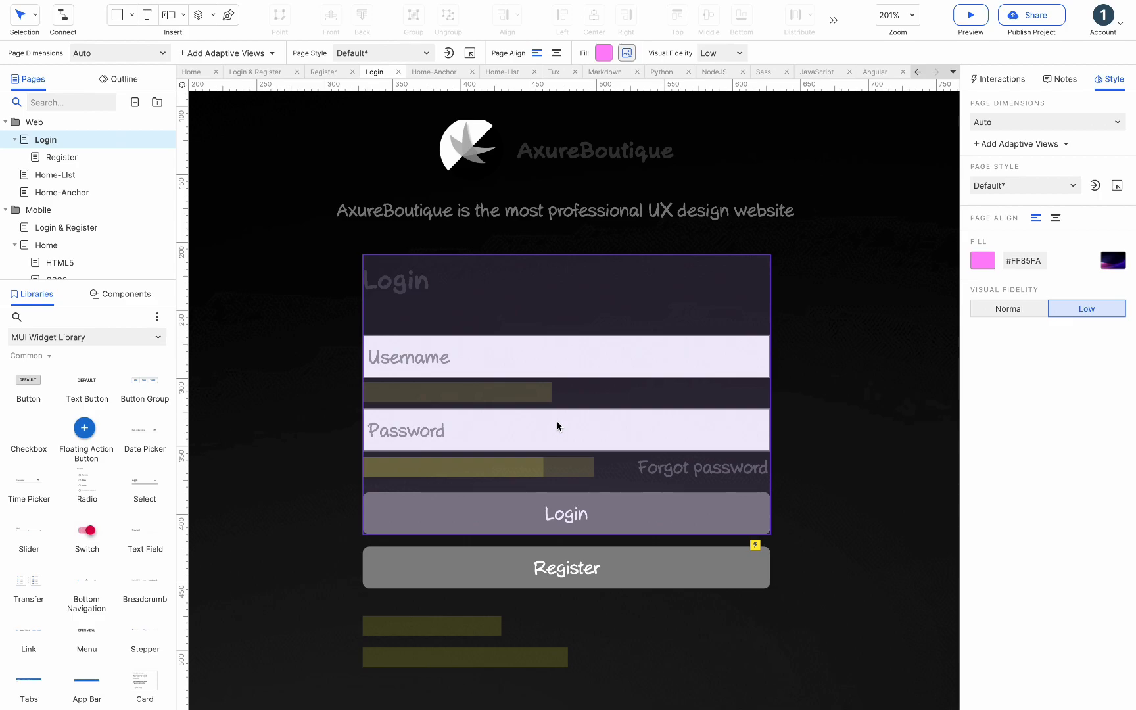
Step: Check the available page styles and update the Default style with the Login page's current settings
left_click(1040, 185)
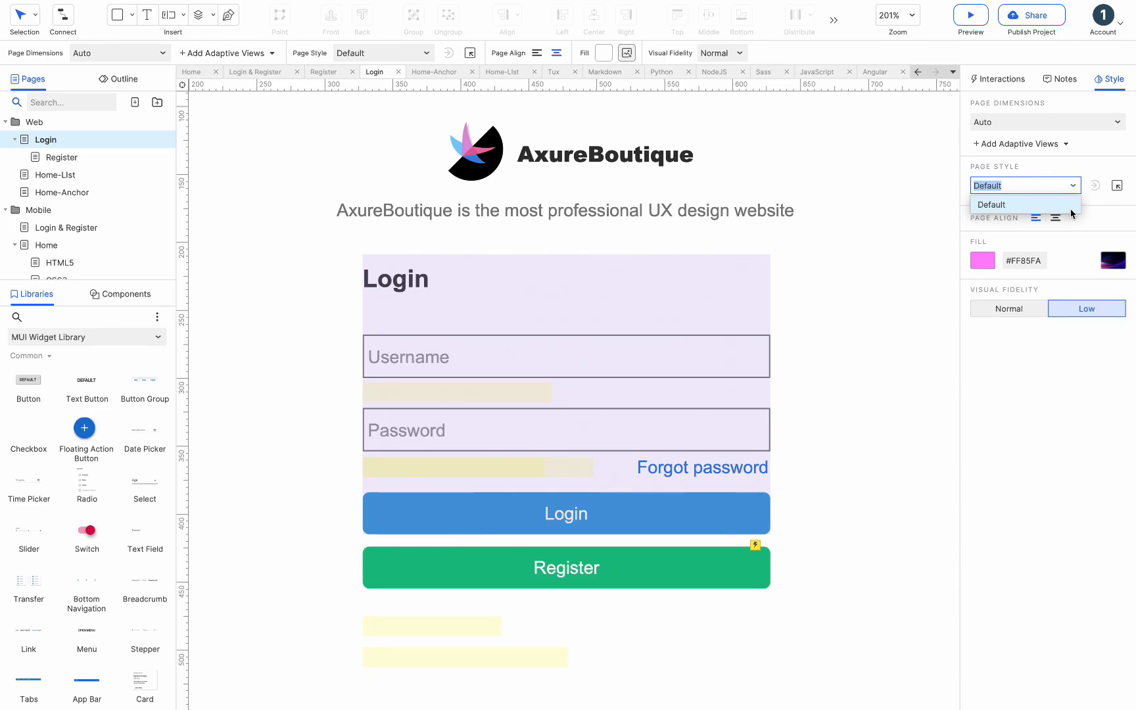
left_click(1089, 219)
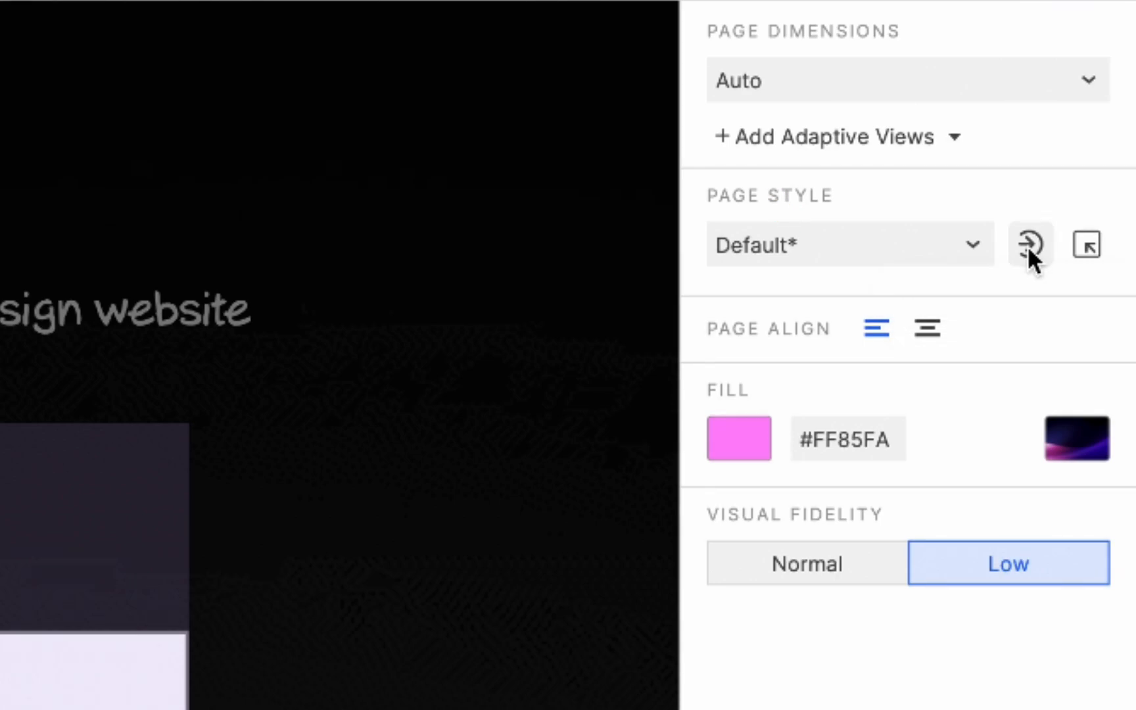
left_click(1026, 245)
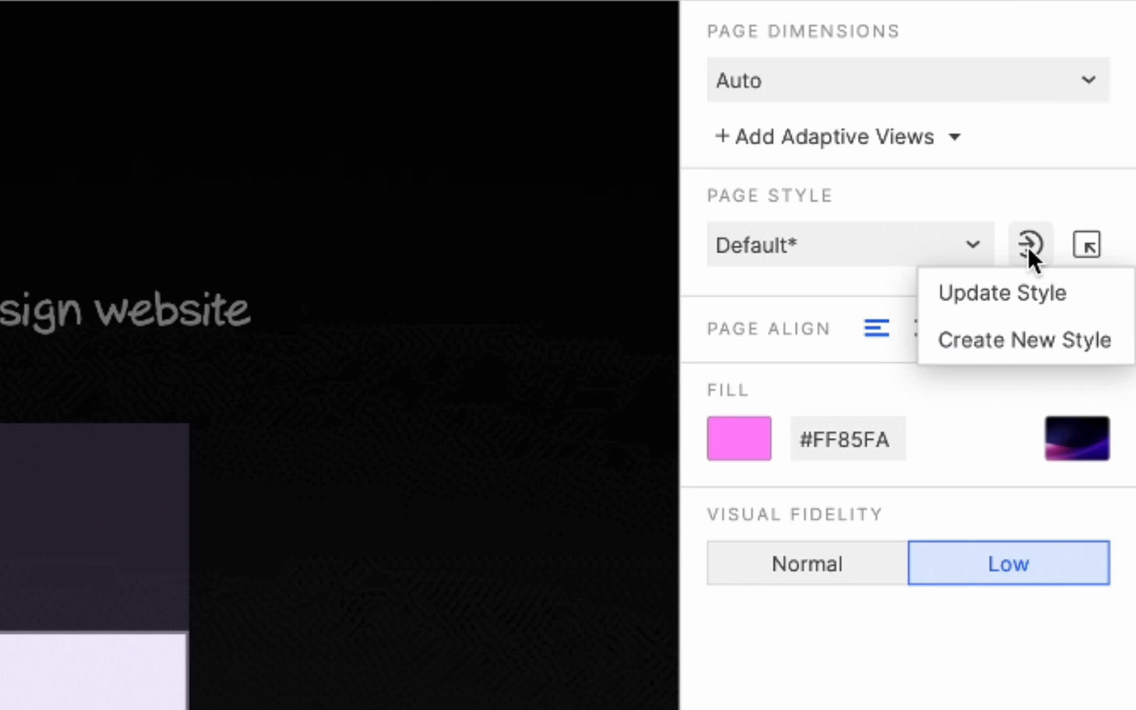
left_click(1019, 284)
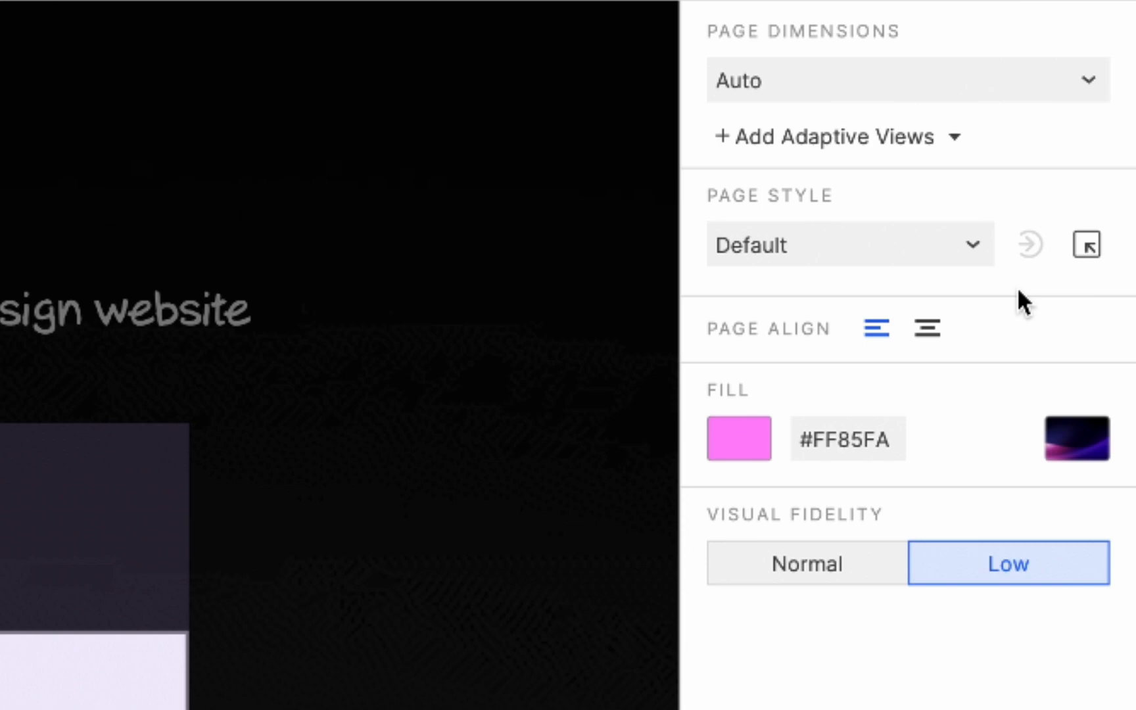
Step: Create a new page style from the Login page's current settings and name it BG Image
left_click(1028, 243)
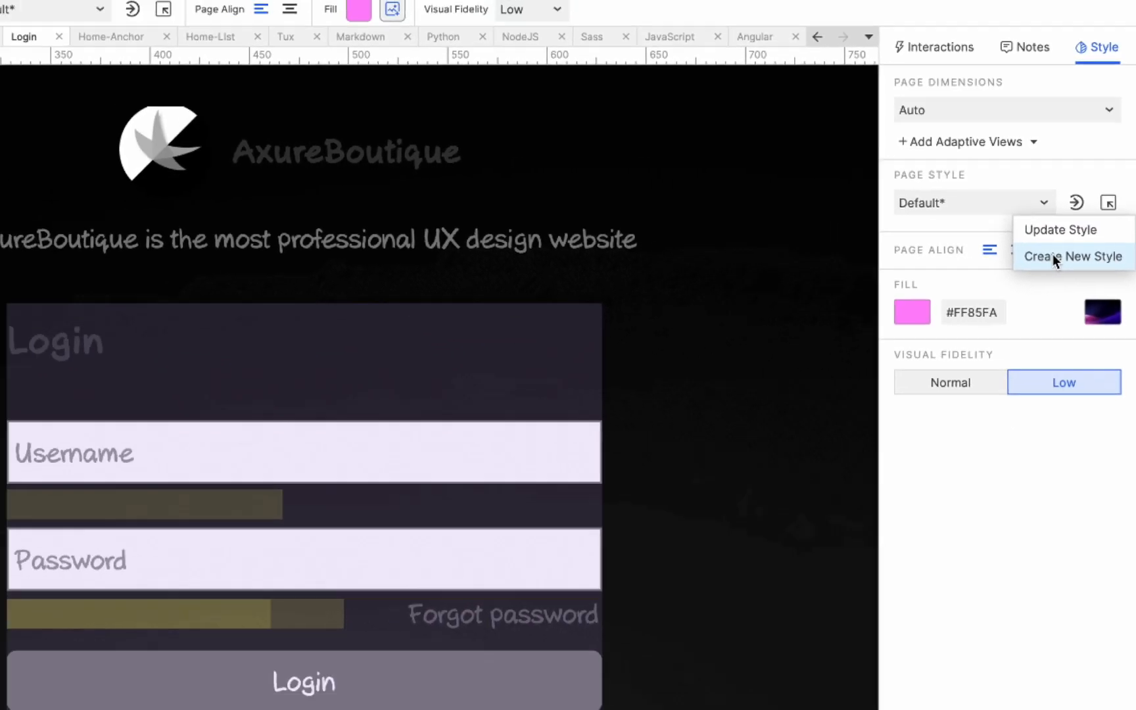
left_click(993, 343)
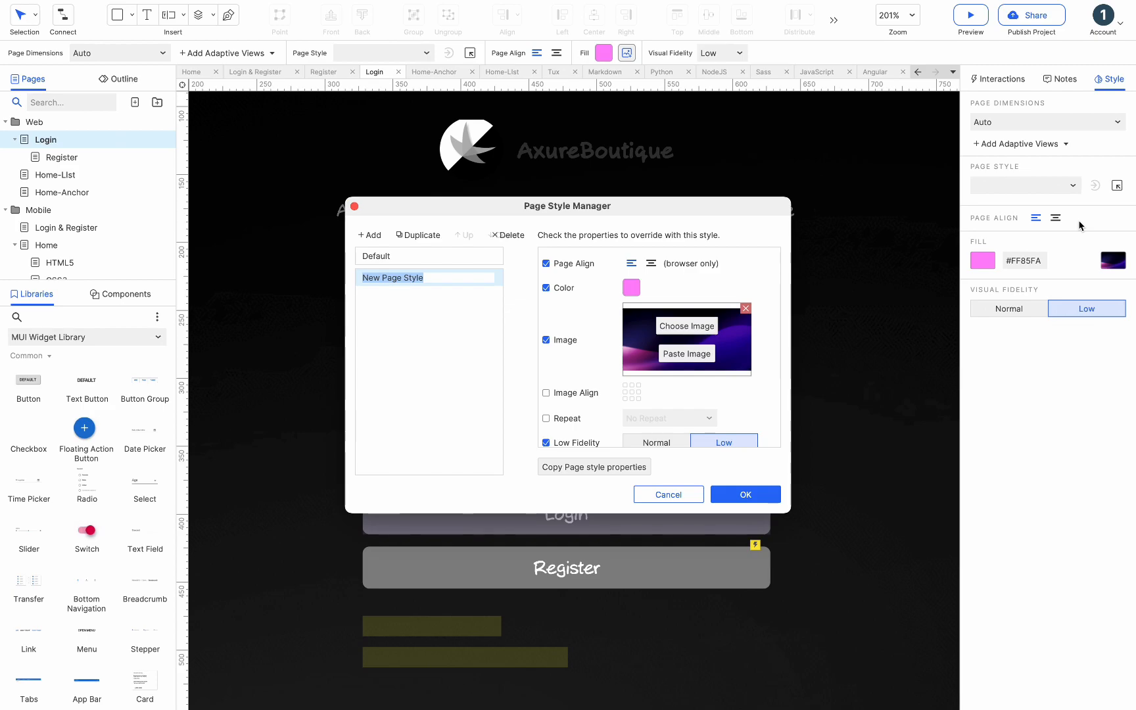
type("l")
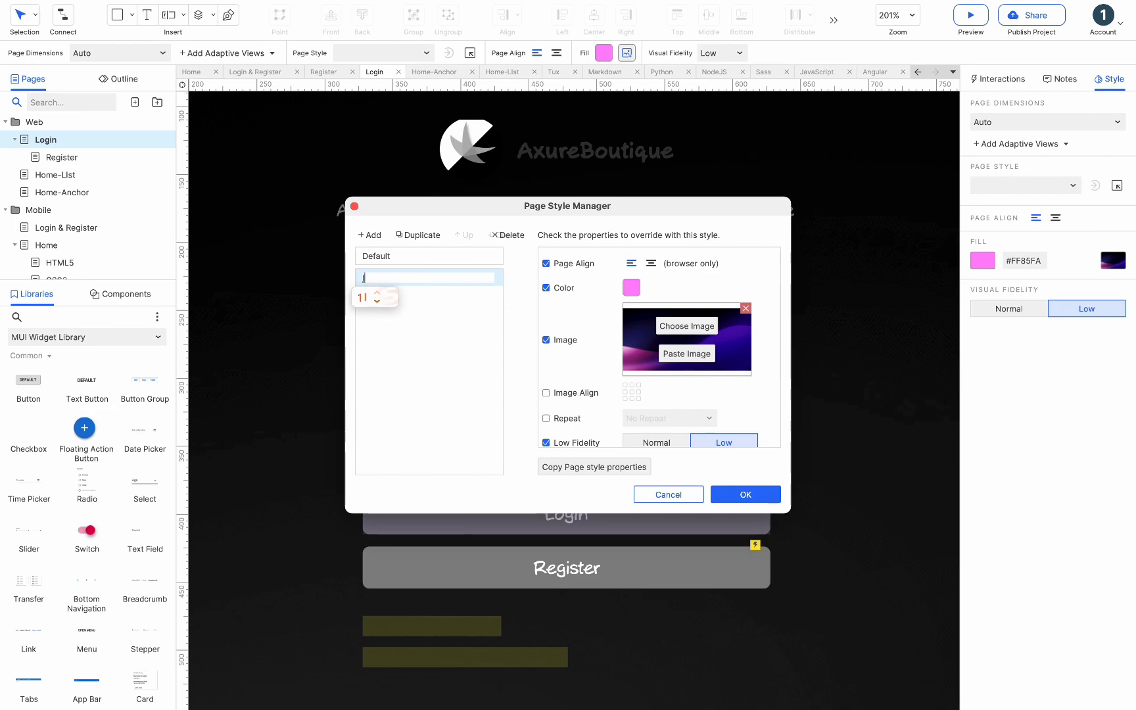
key("shift")
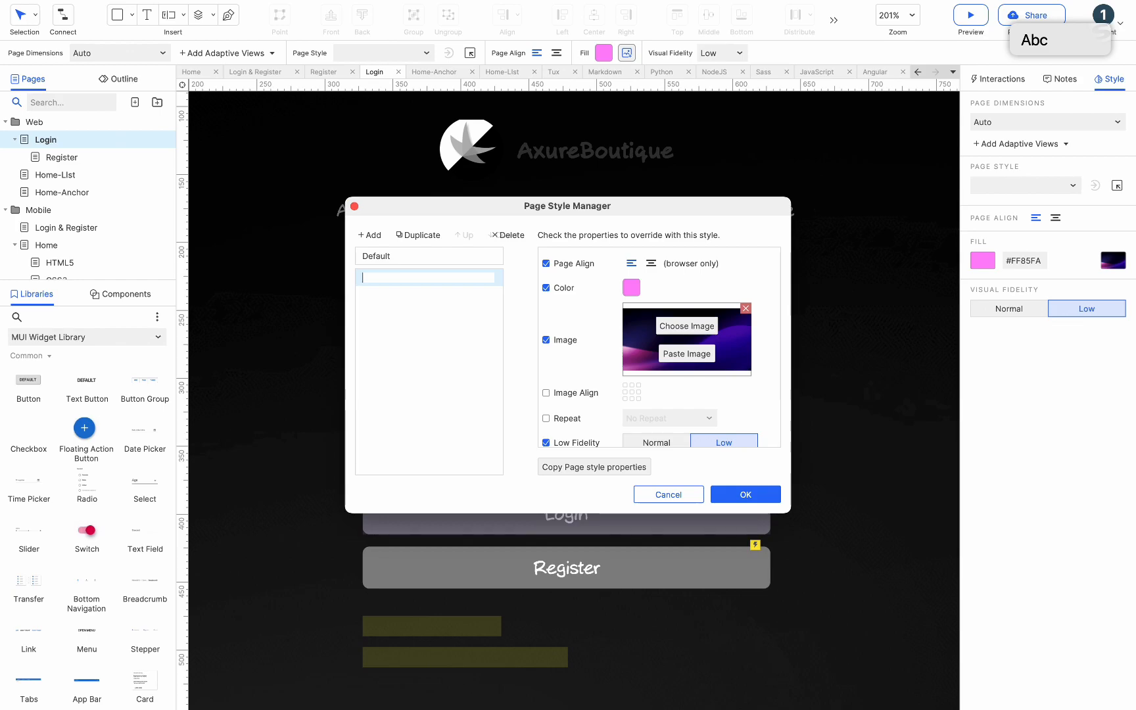
type("BG Image")
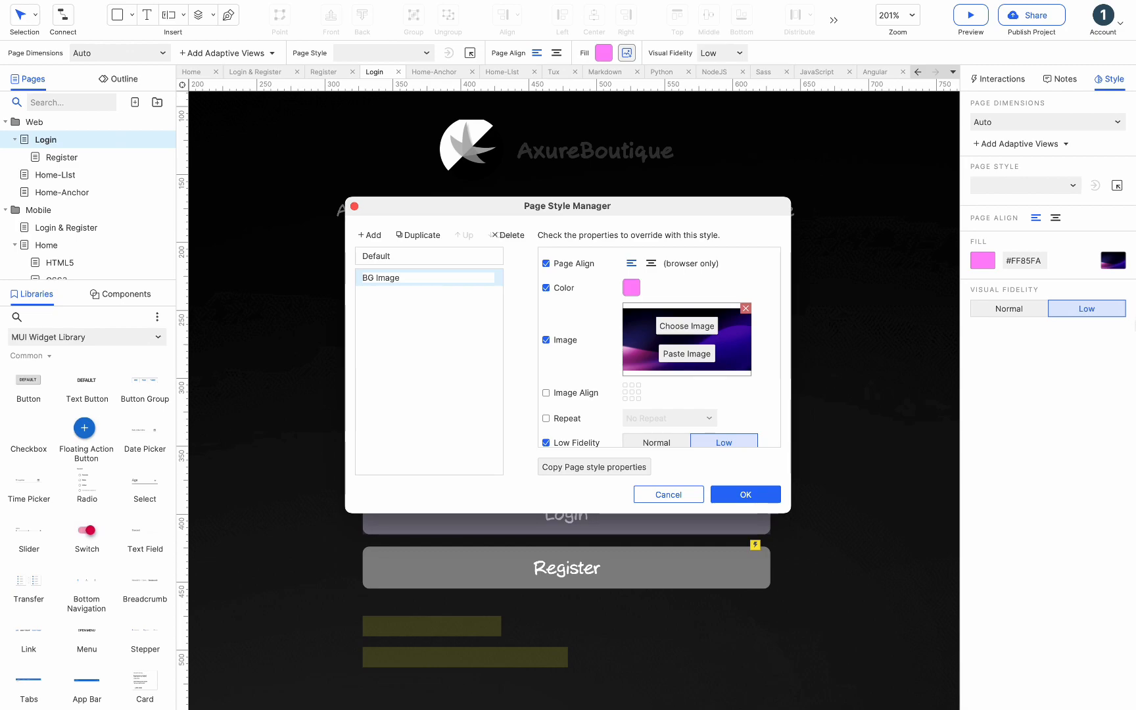
Step: Set the BG Image style's fidelity to Normal and save the page style changes
scroll(620, 360, "down", 1)
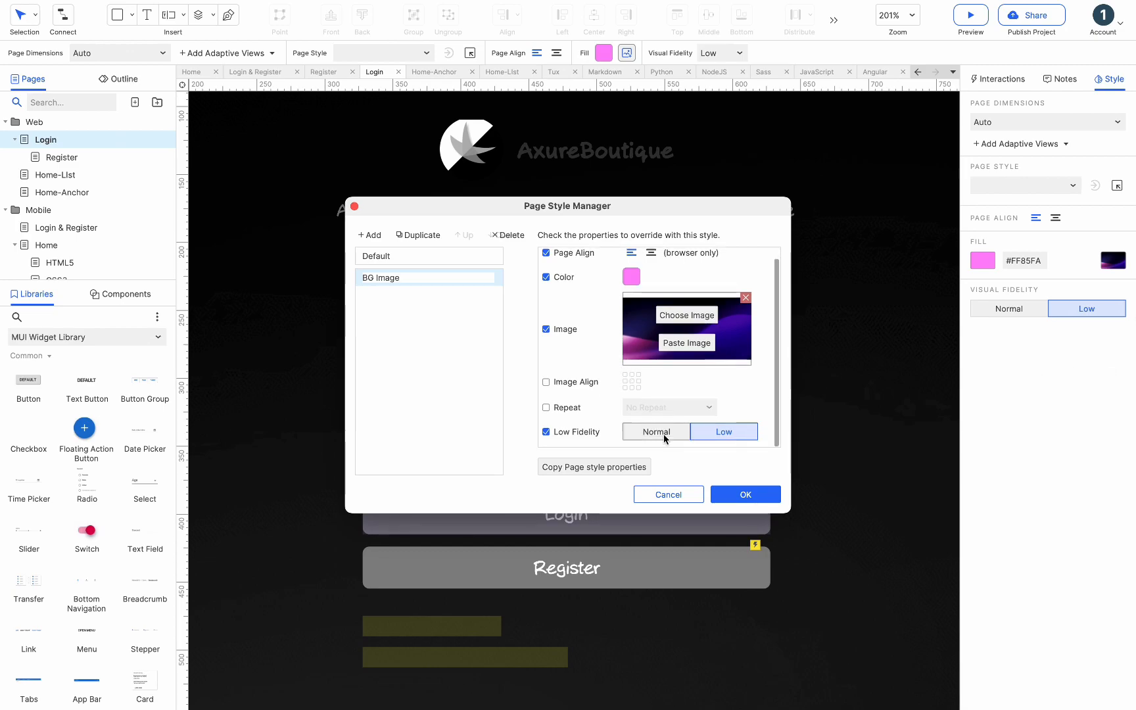
left_click(658, 431)
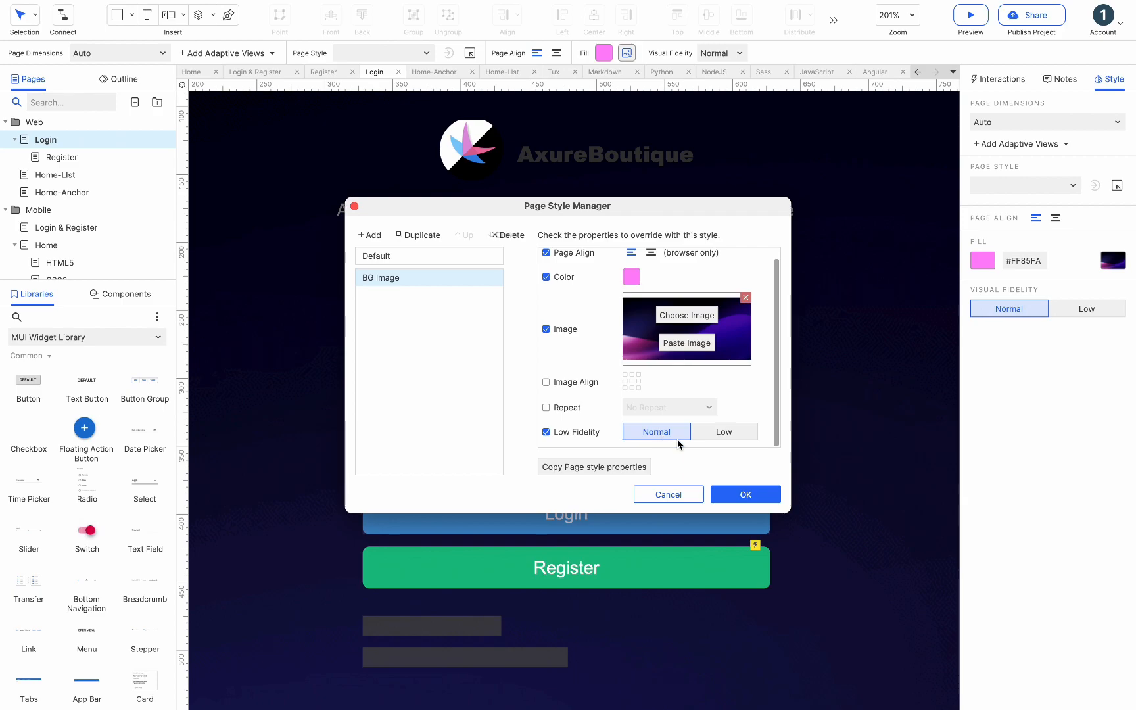
left_click(740, 489)
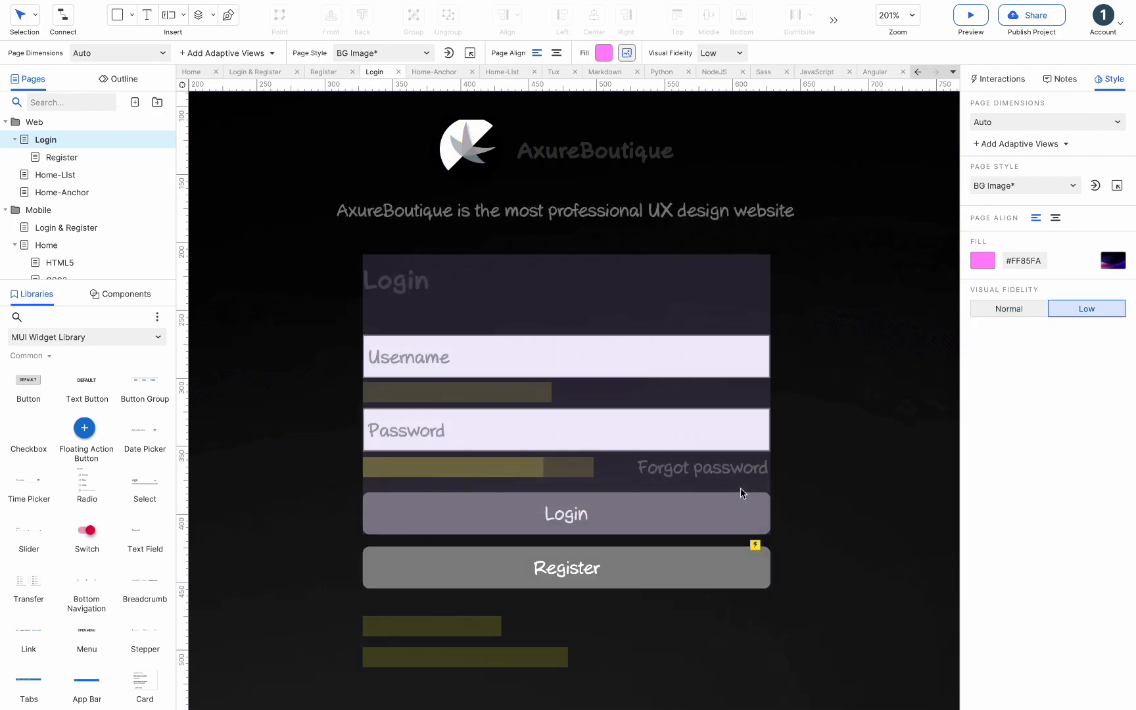